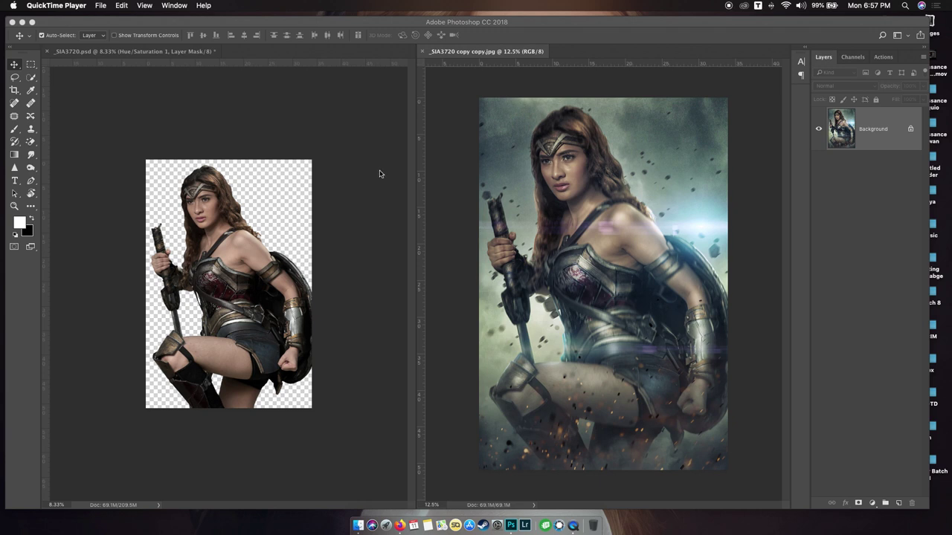
Activate the cut-out warrior document and set its view to 12.5% beside the reference.
left_click(369, 272)
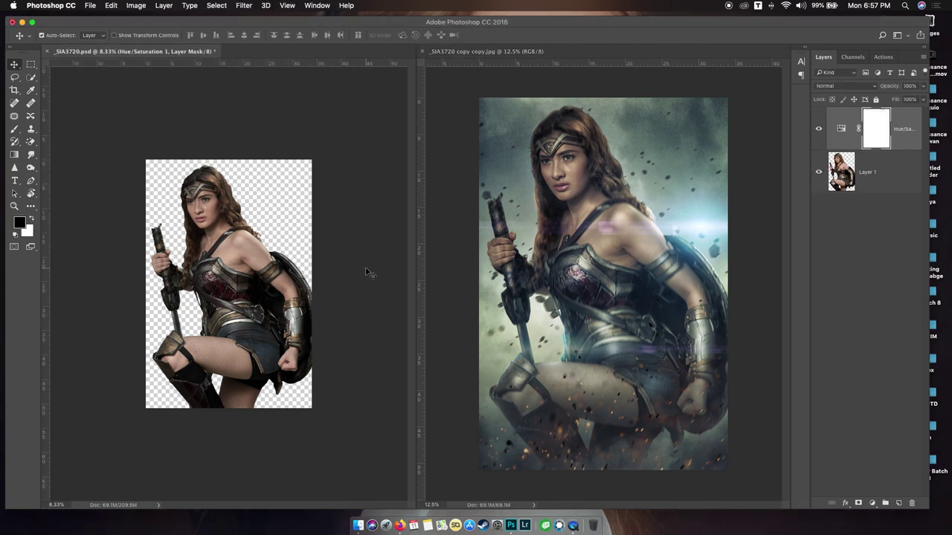
key("super+plus")
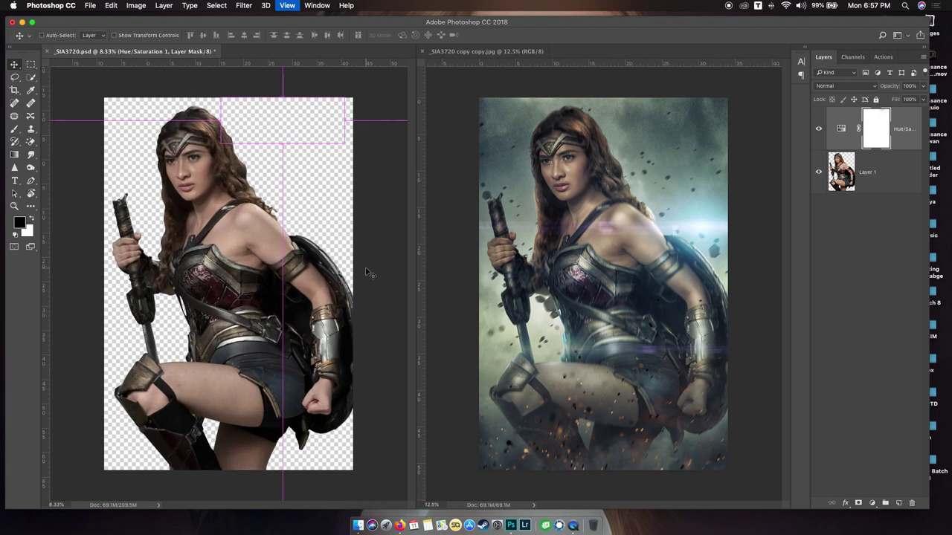
key("super+minus")
key("super+plus")
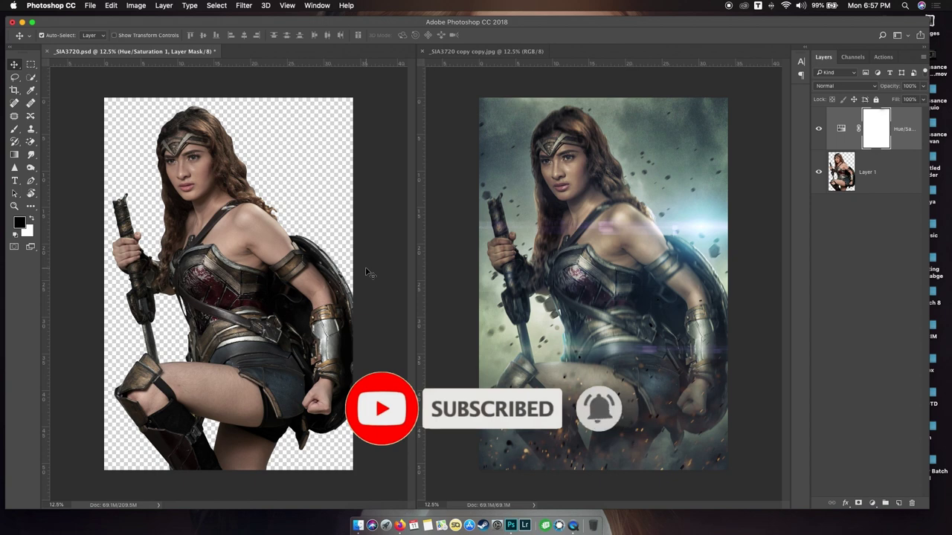
key("super+minus")
key("super+plus")
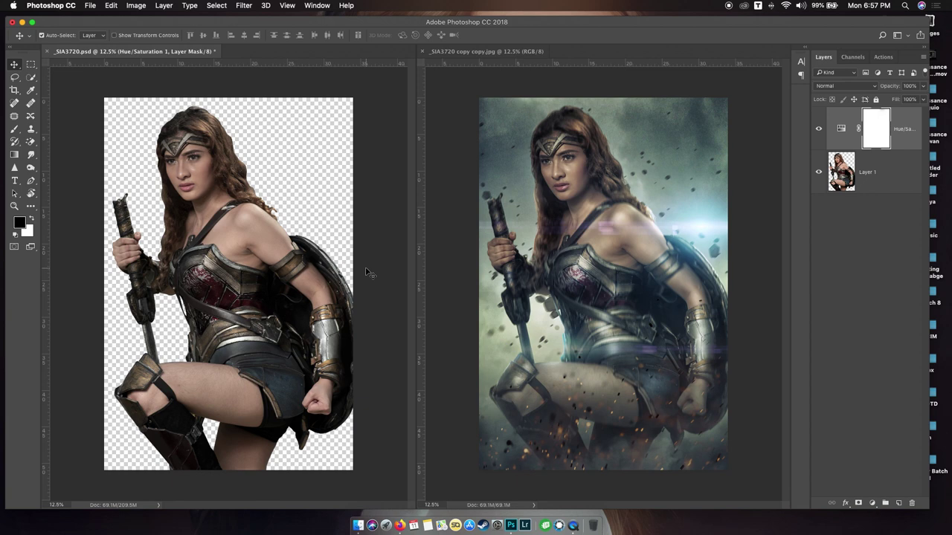
key("super+plus")
key("super+minus")
key("super+minus")
Delete the Hue/Saturation adjustment layer so only Layer 1 remains.
left_click_drag(905, 145, 913, 506)
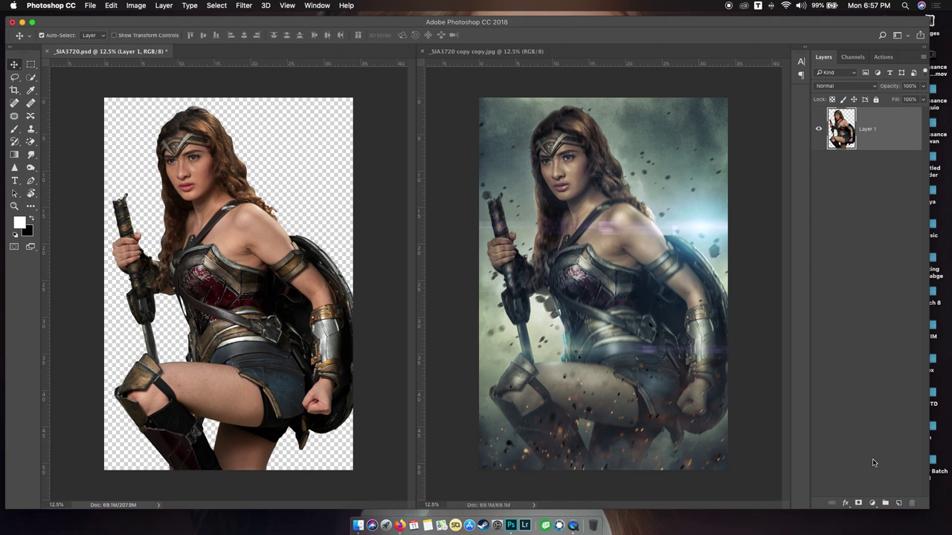
key("super+minus")
key("super+equal")
key("super+plus")
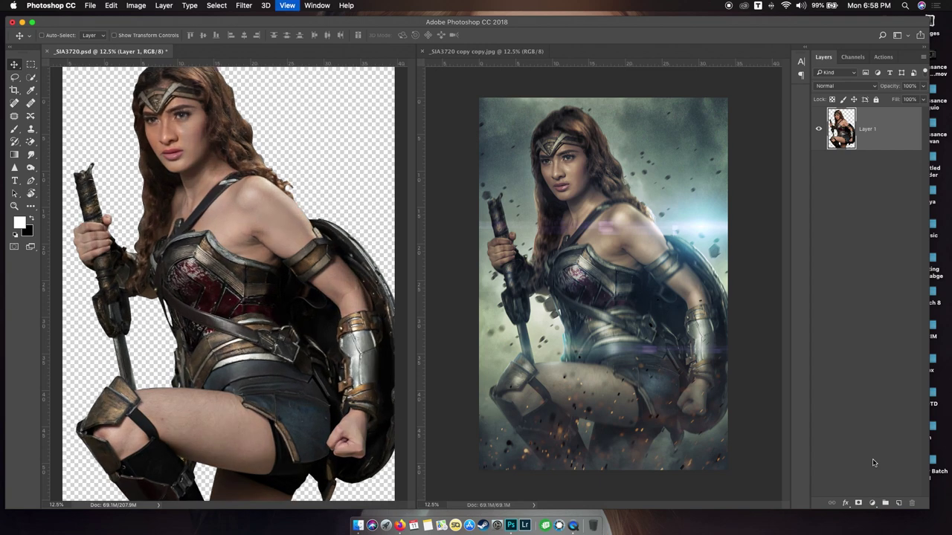
key("super+minus")
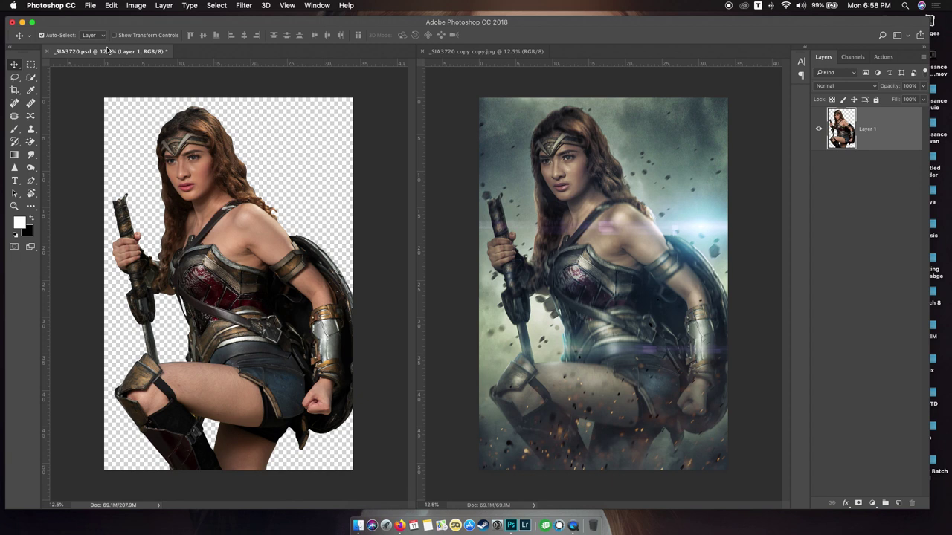
Deselect Layer 1 and bring up the Open dialog.
left_click(332, 71)
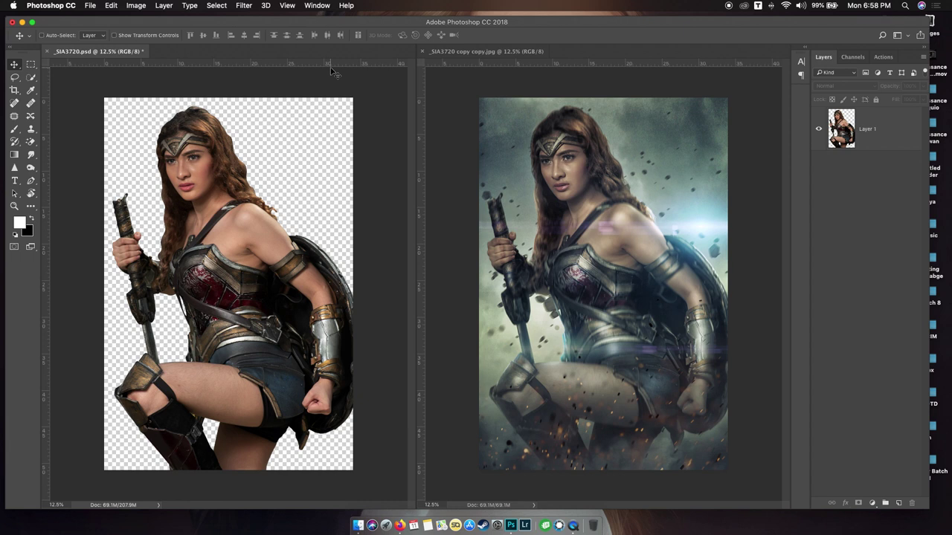
key("super+shift+s")
key("super+o")
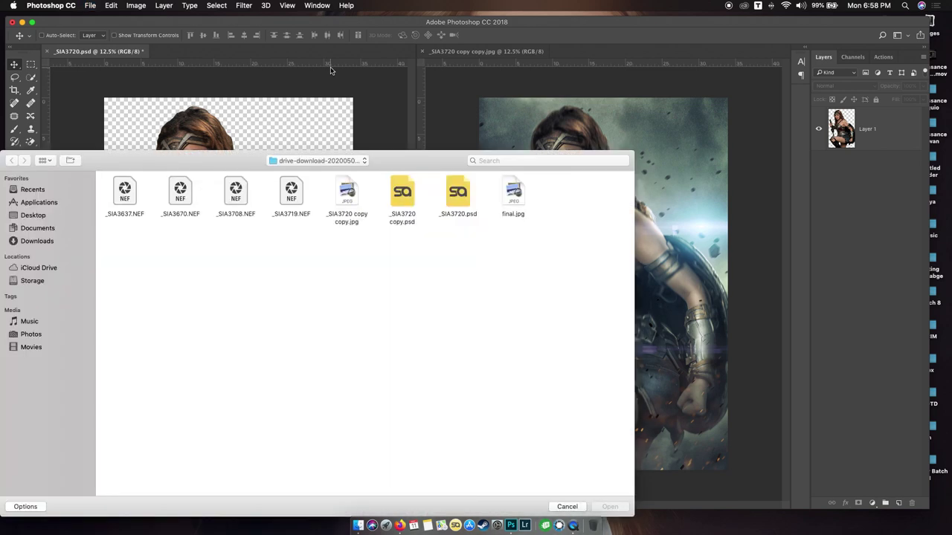
Browse the Open dialog from the Storage drive into Manipulation, then into Backgrounds.
left_click(34, 281)
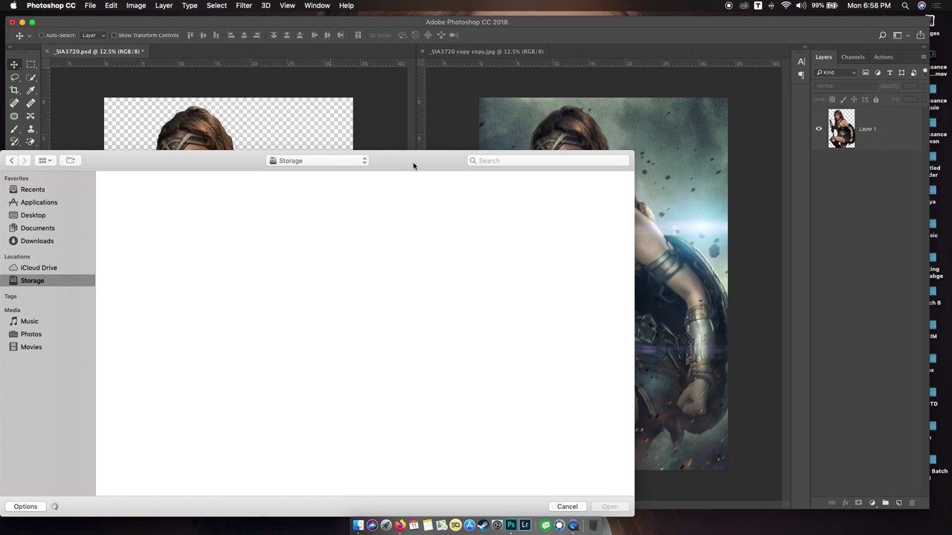
left_click_drag(416, 160, 413, 96)
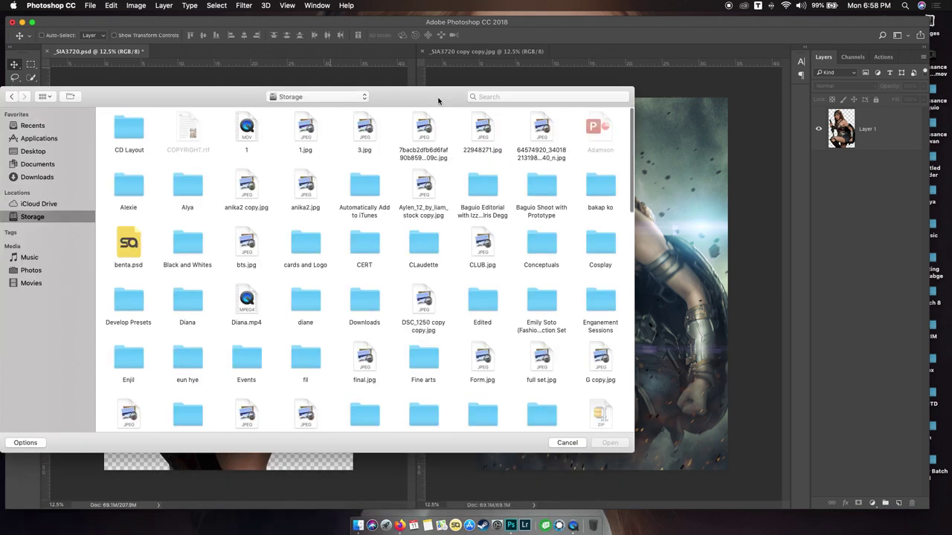
left_click(373, 246)
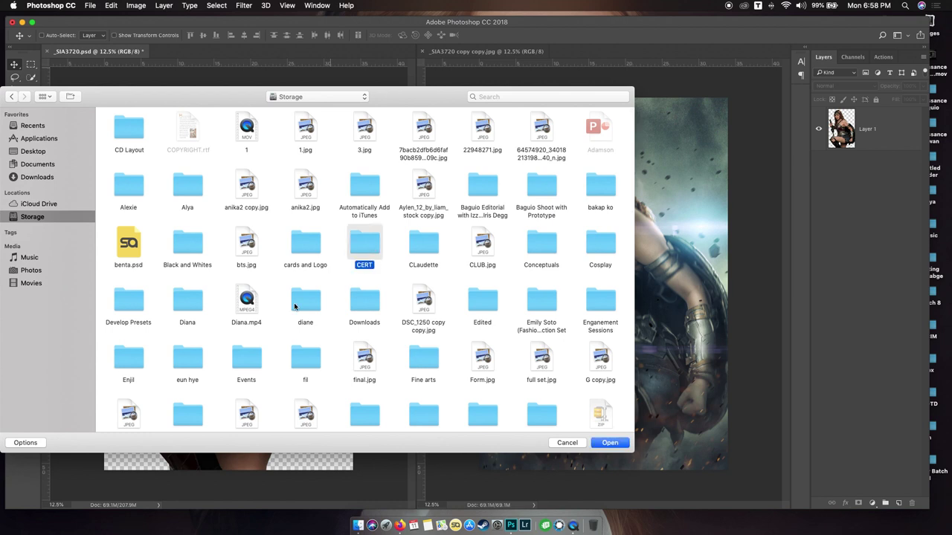
key("m")
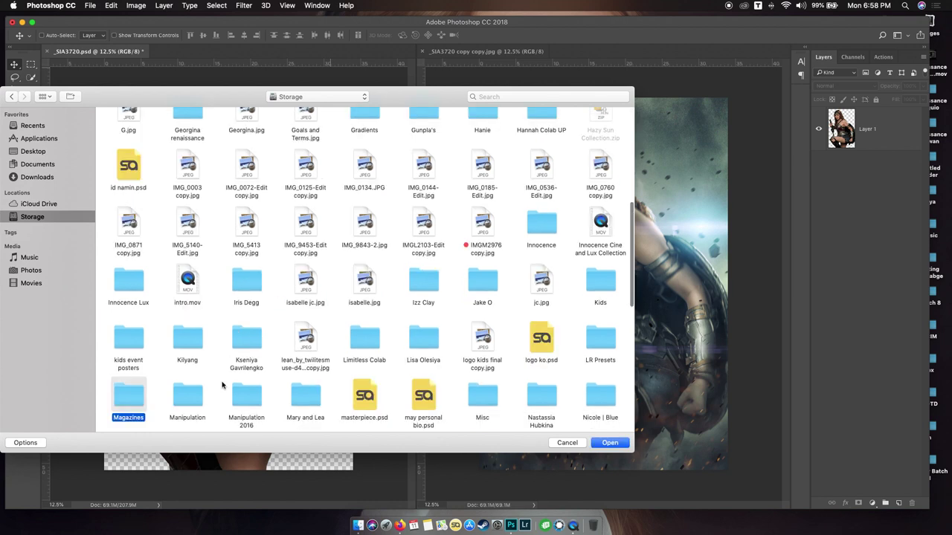
left_click(199, 390)
double_click(199, 390)
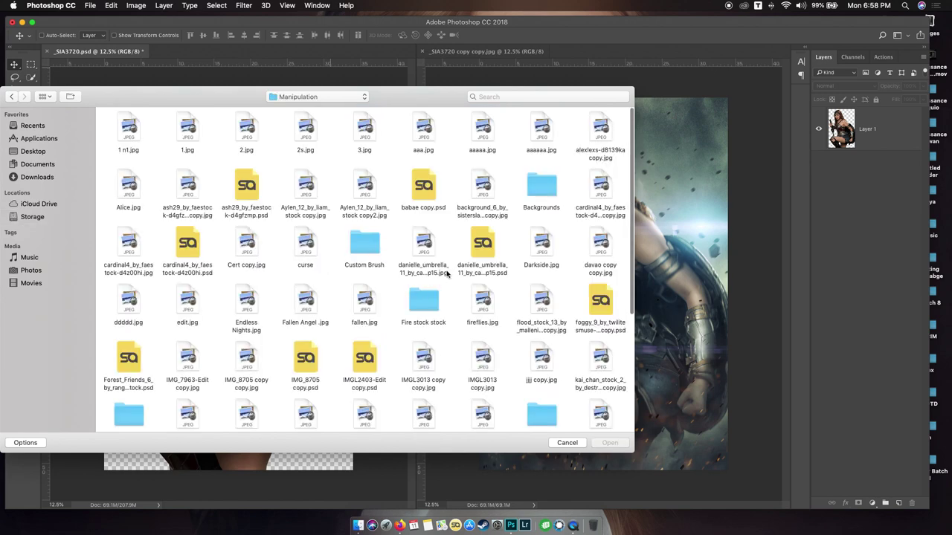
left_click(540, 181)
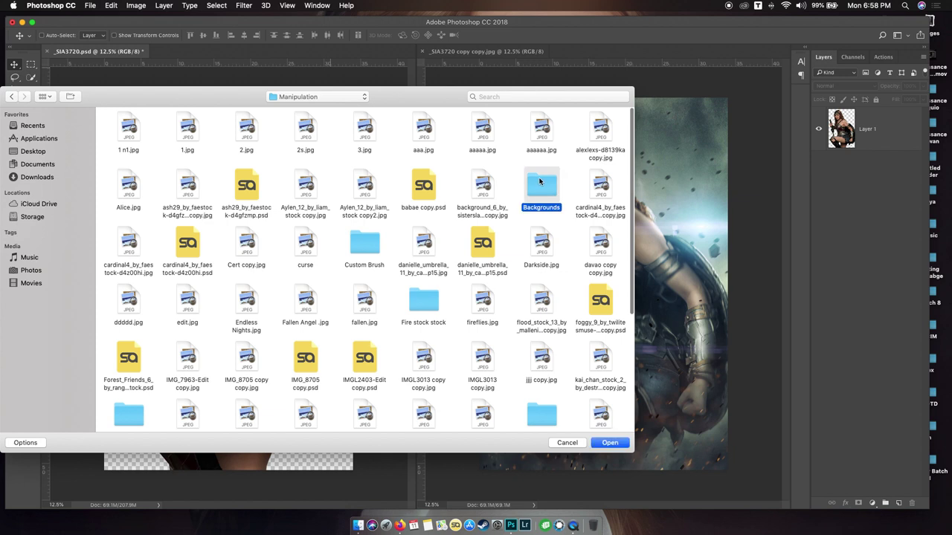
double_click(540, 181)
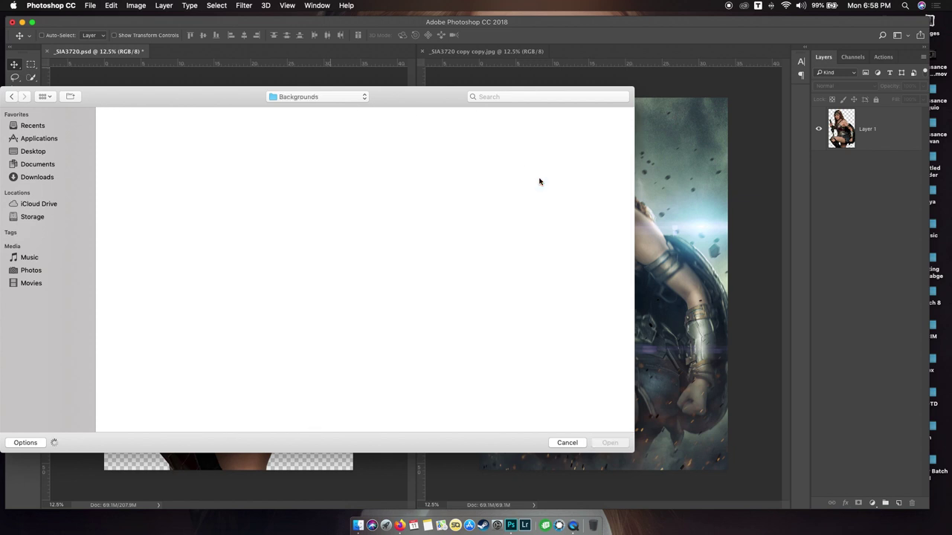
left_click_drag(423, 100, 410, 30)
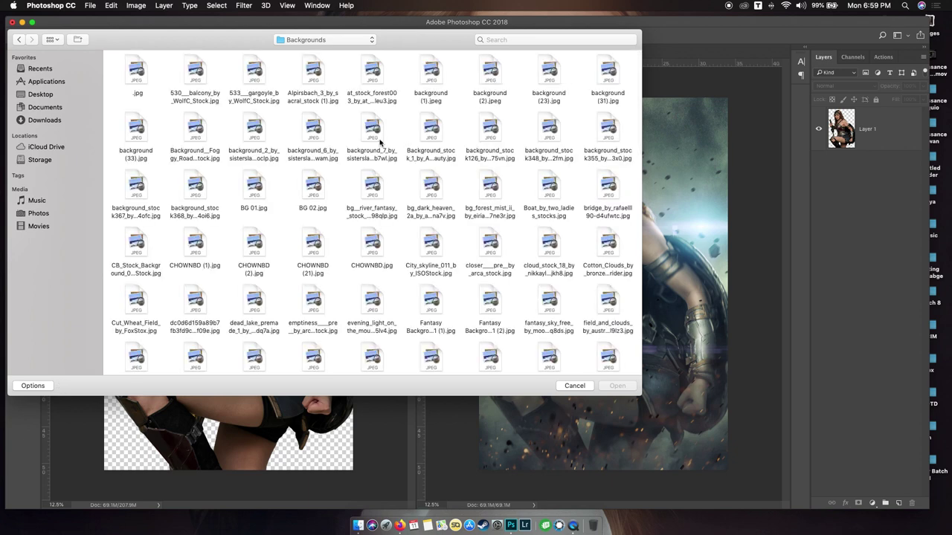
Find and open emptiness____pre__by_arca_stock.jpg from the Backgrounds folder.
scroll(380, 142, "down", 8)
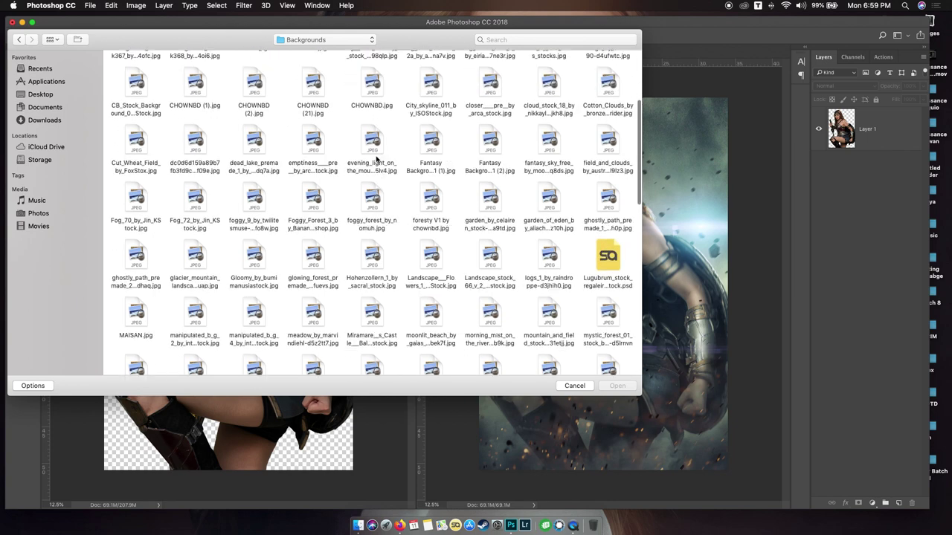
scroll(357, 171, "down", 4)
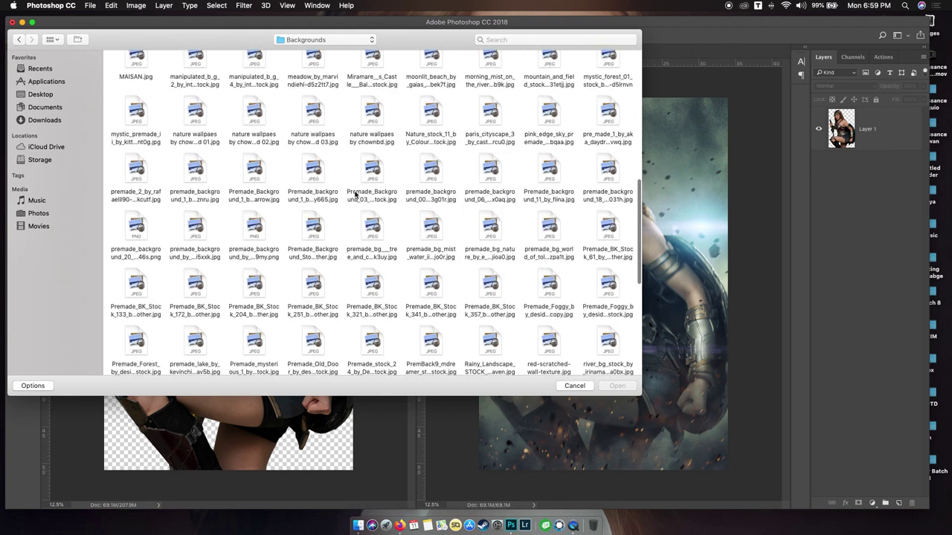
scroll(334, 187, "down", 8)
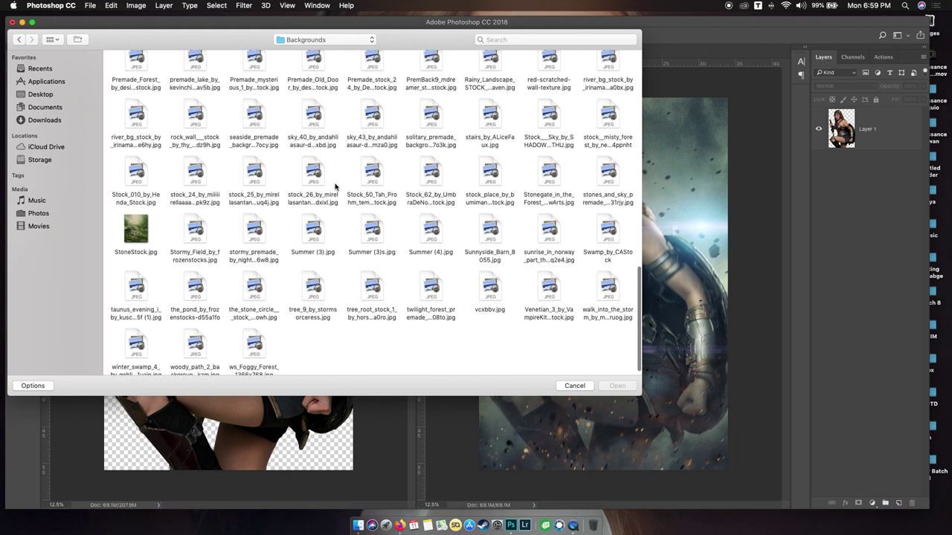
scroll(334, 186, "up", 10)
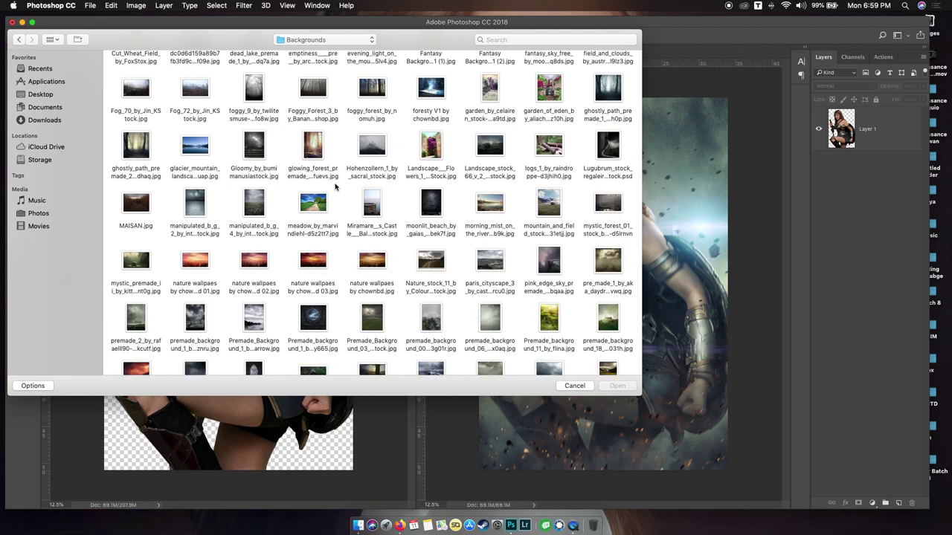
scroll(335, 186, "down", 5)
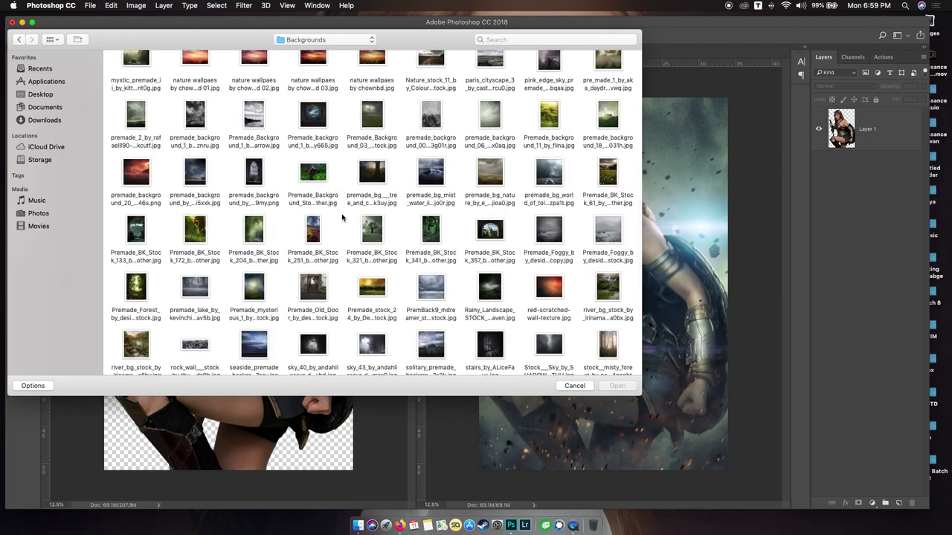
scroll(350, 237, "down", 3)
scroll(353, 258, "down", 4)
scroll(296, 235, "up", 10)
scroll(297, 236, "up", 4)
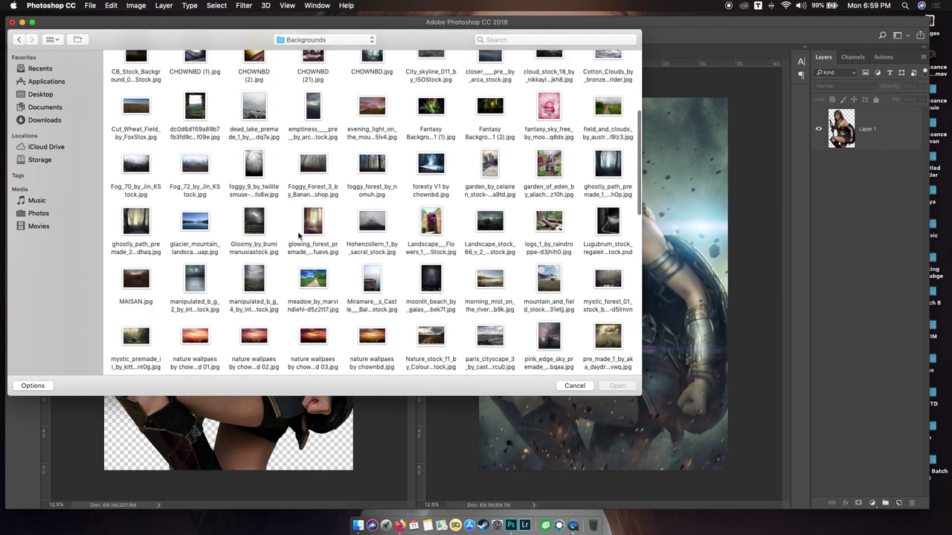
scroll(299, 236, "up", 1)
left_click(313, 143)
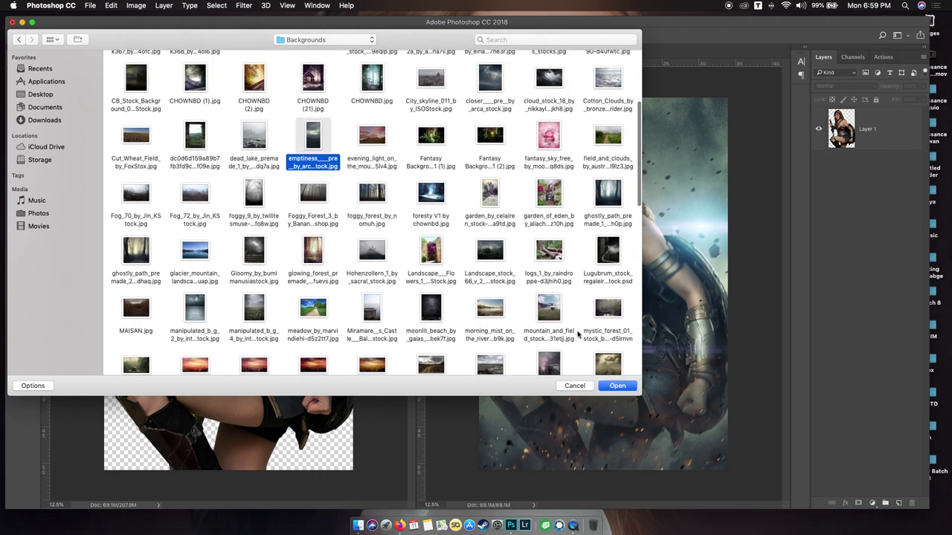
left_click(621, 386)
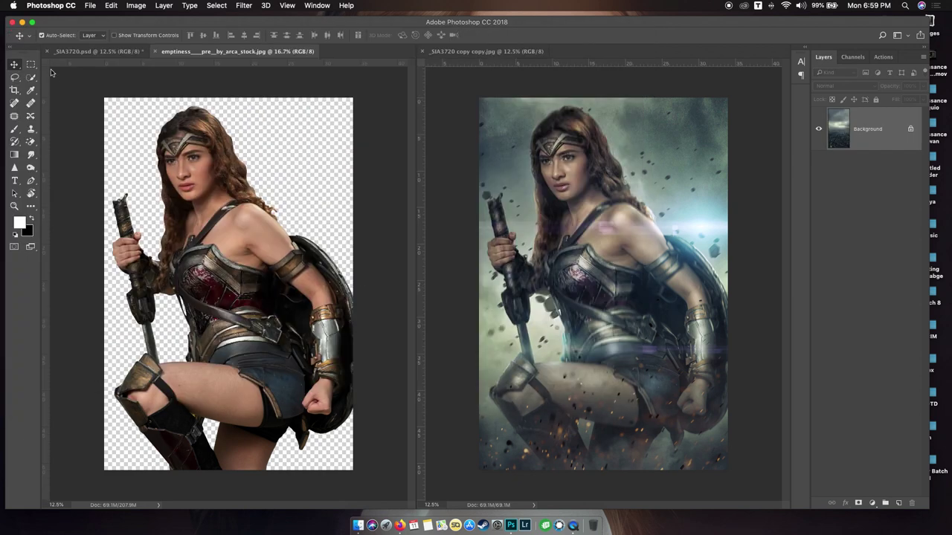
Select and copy the whole stormy field image, then close the stock document.
left_click(7, 16)
left_click(8, 18)
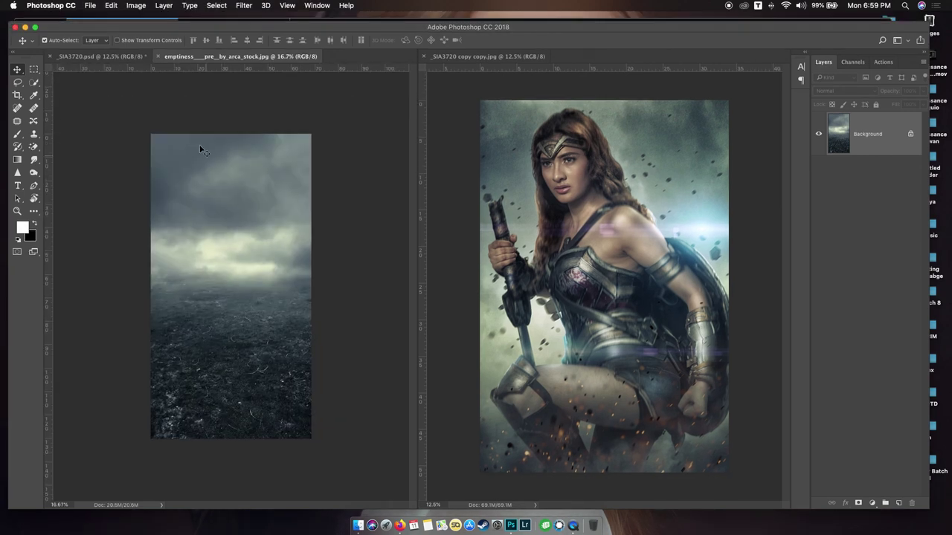
left_click_drag(208, 142, 179, 155)
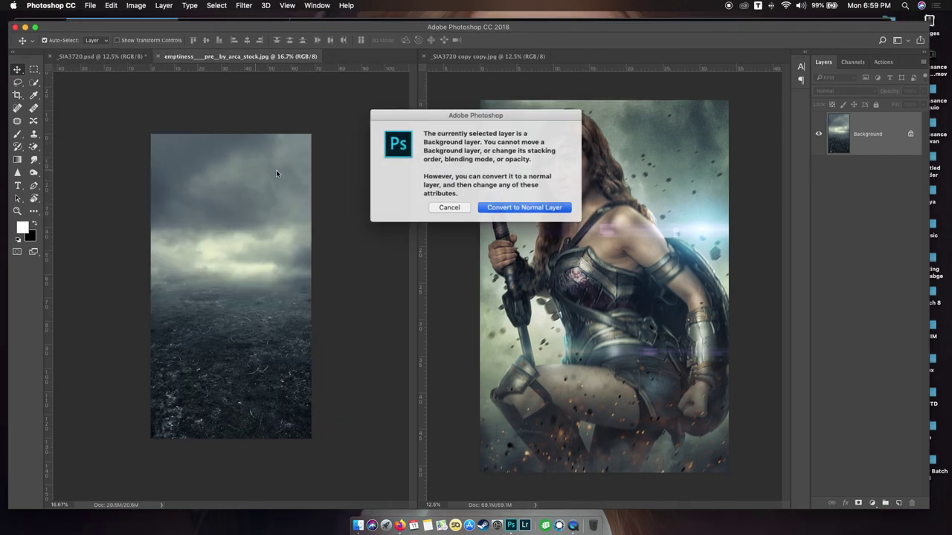
left_click(449, 207)
key("super+a")
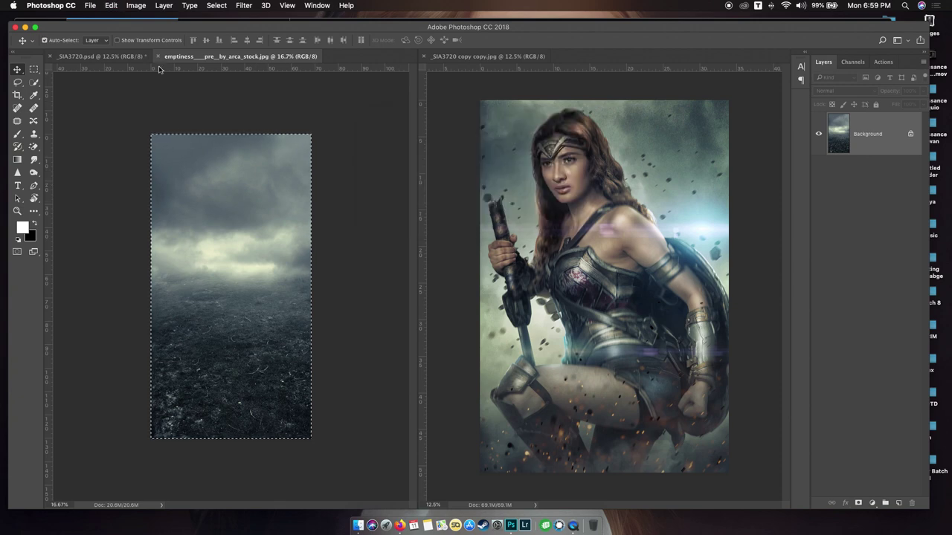
left_click(158, 57)
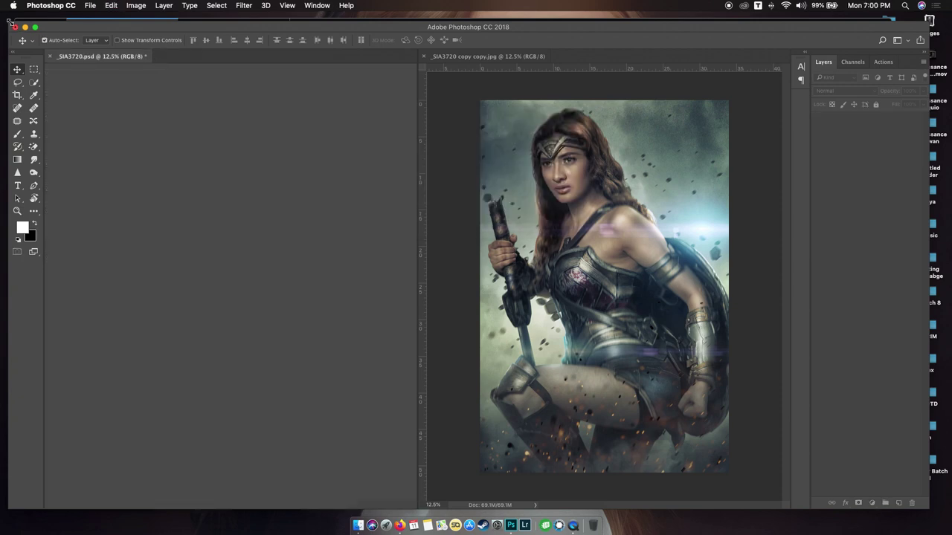
left_click_drag(12, 26, 22, 29)
Paste the field into _SIA3720.psd as Layer 2 below the woman, scaled to about 493%.
key("super+v")
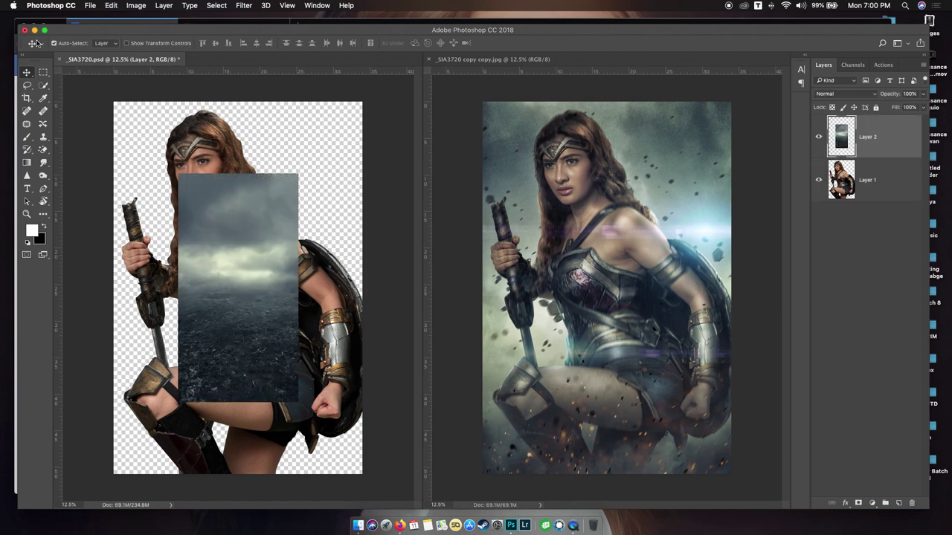
left_click_drag(889, 153, 878, 197)
key("super+t")
left_click_drag(305, 172, 379, 127)
key("super+minus")
left_click_drag(294, 183, 408, 90)
left_click_drag(289, 139, 279, 223)
mouse_move(340, 165)
left_mouse_down()
mouse_move(379, 131)
mouse_move(399, 92)
mouse_move(333, 174)
left_mouse_up()
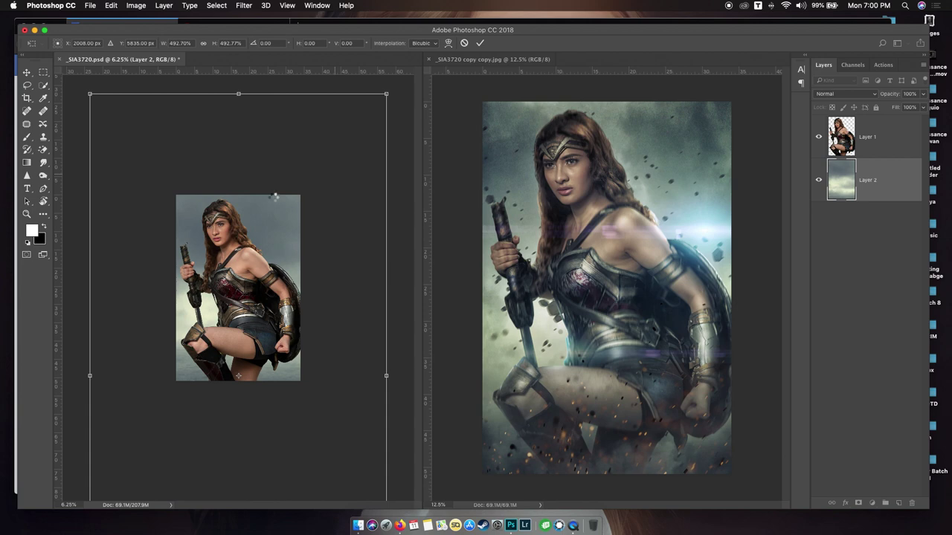
key("Return")
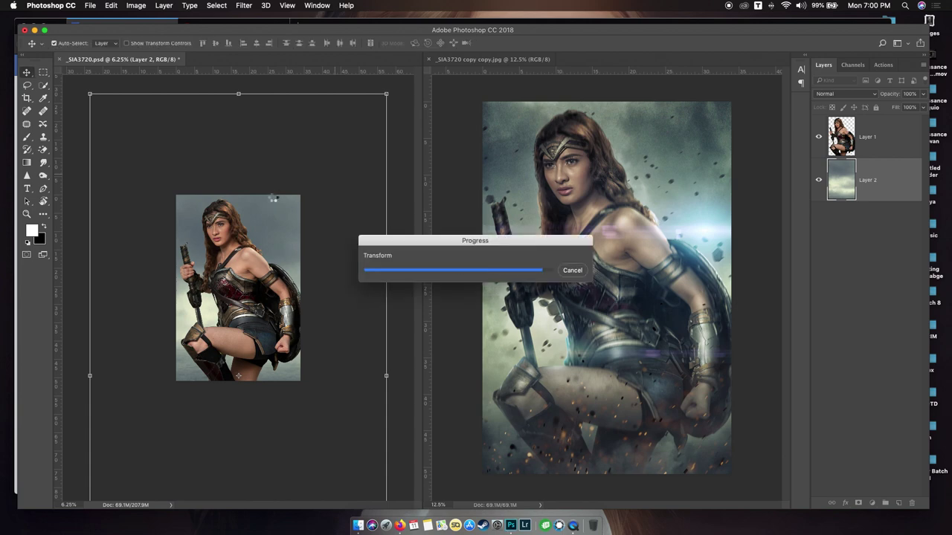
key("super+h")
key("super+plus")
key("super+plus")
key("super+plus")
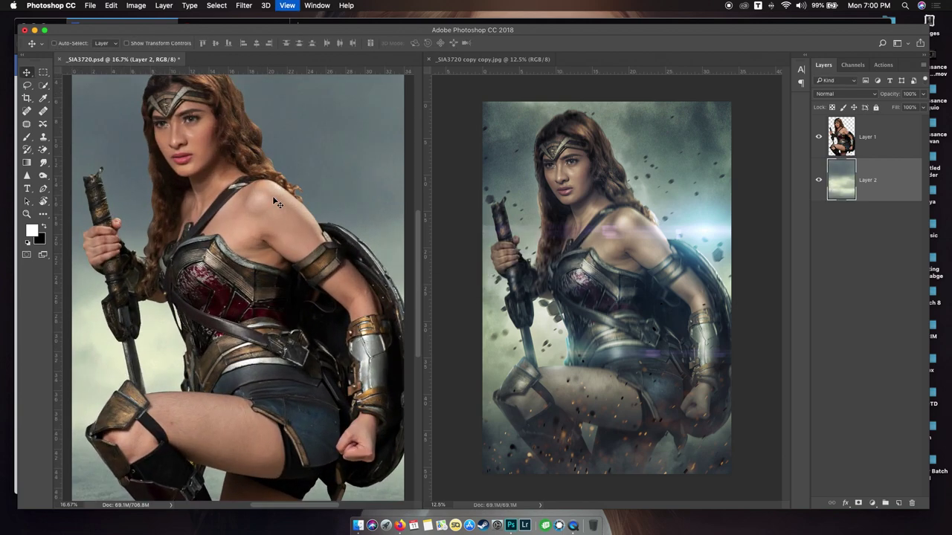
key("super+minus")
key("super+minus")
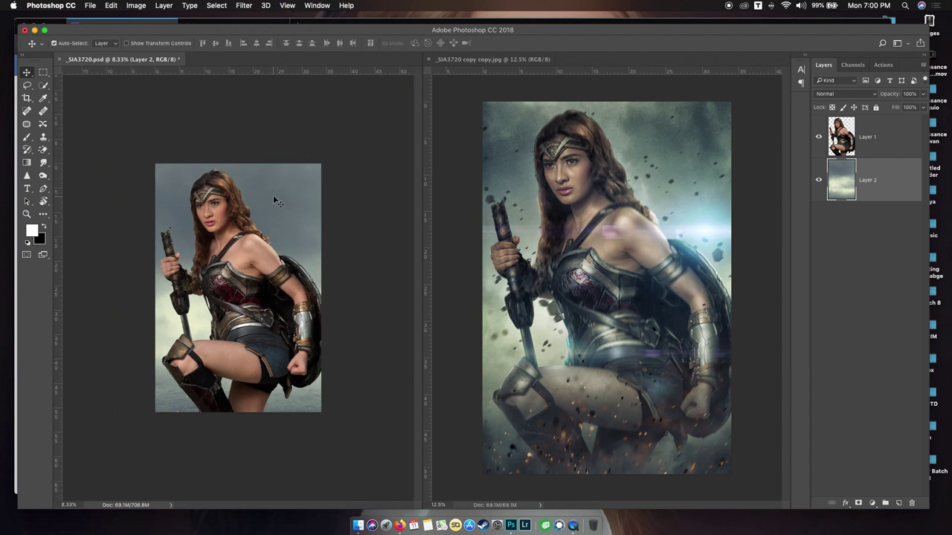
Add a Black & White adjustment layer above Layer 1 at about 50% opacity.
left_click(862, 153)
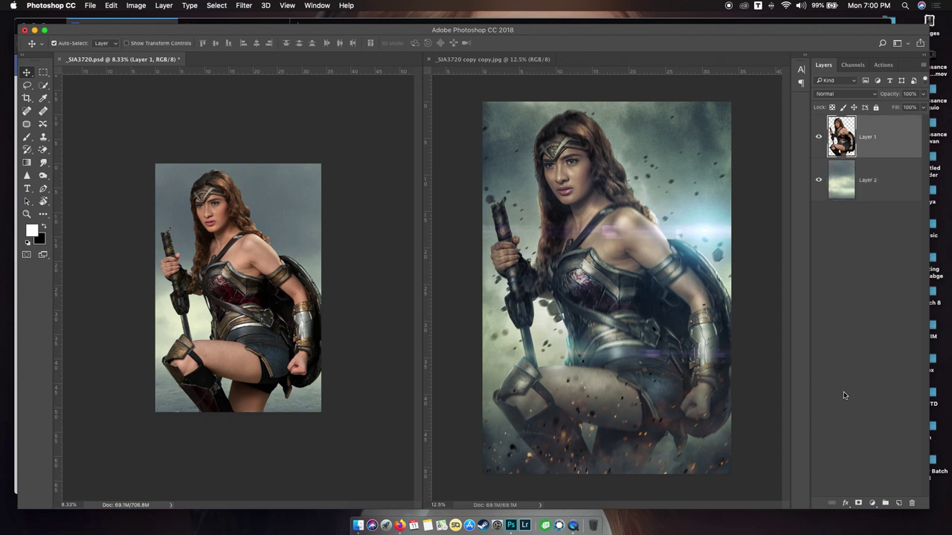
left_click(872, 503)
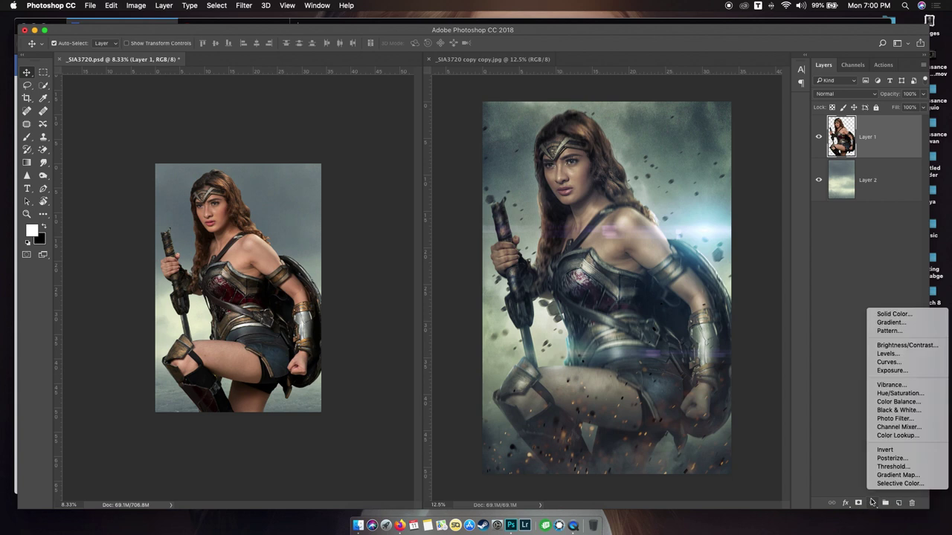
left_click(896, 411)
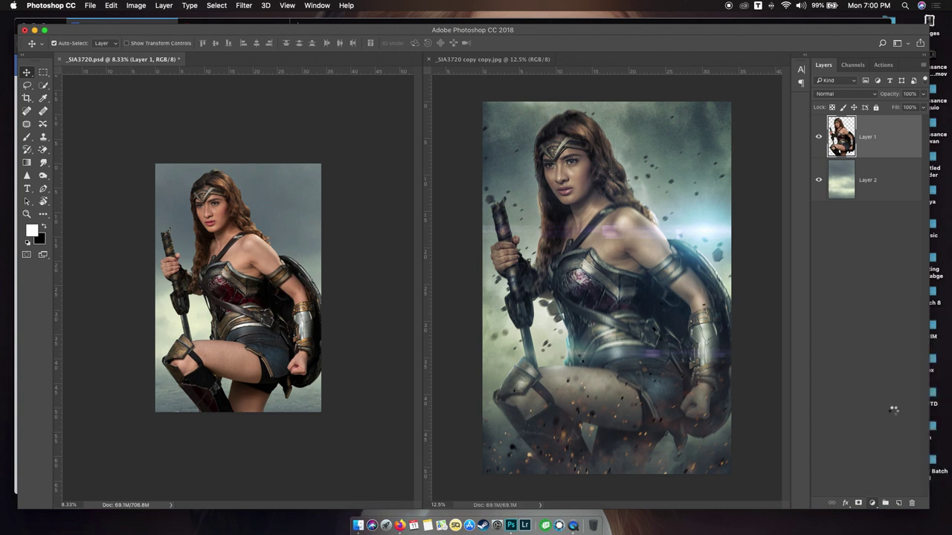
left_click(791, 104)
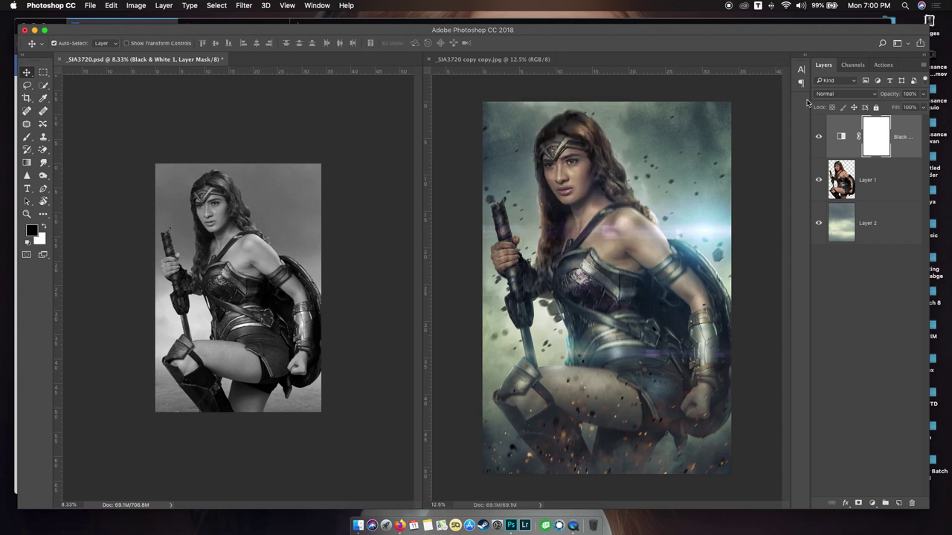
left_click(923, 94)
left_click_drag(919, 108, 896, 107)
left_click_drag(896, 108, 899, 107)
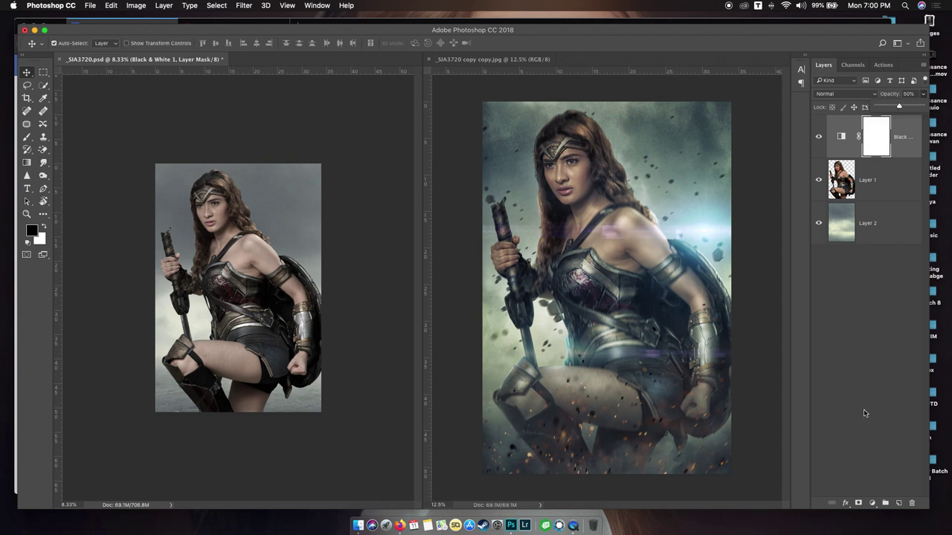
left_click(873, 503)
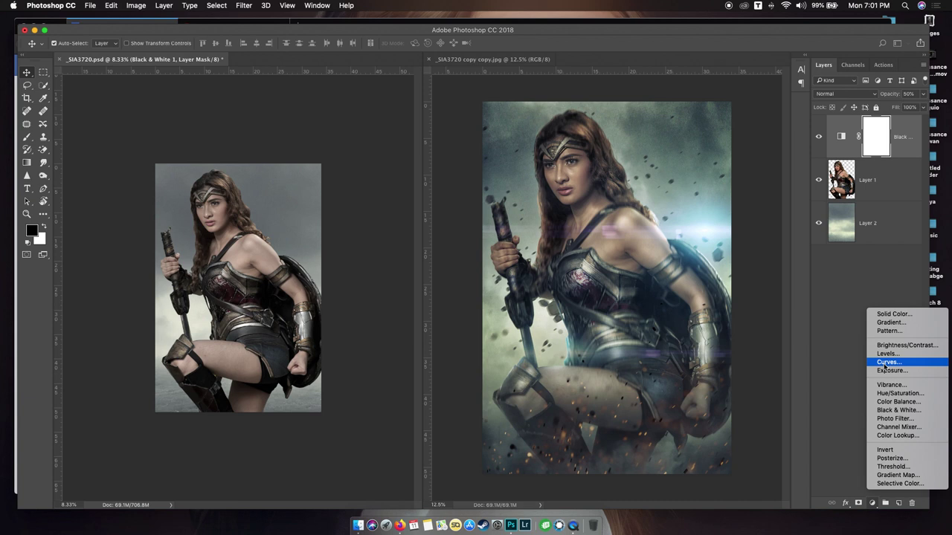
Add a Curves layer anchored at shadows and highlights, pulling the midtone down to Output 111.
left_click(885, 364)
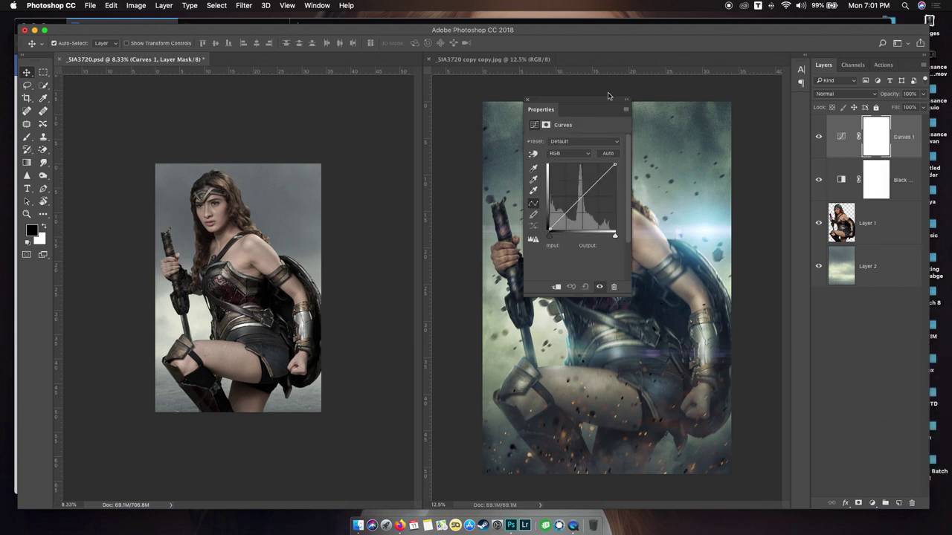
left_click_drag(592, 100, 407, 209)
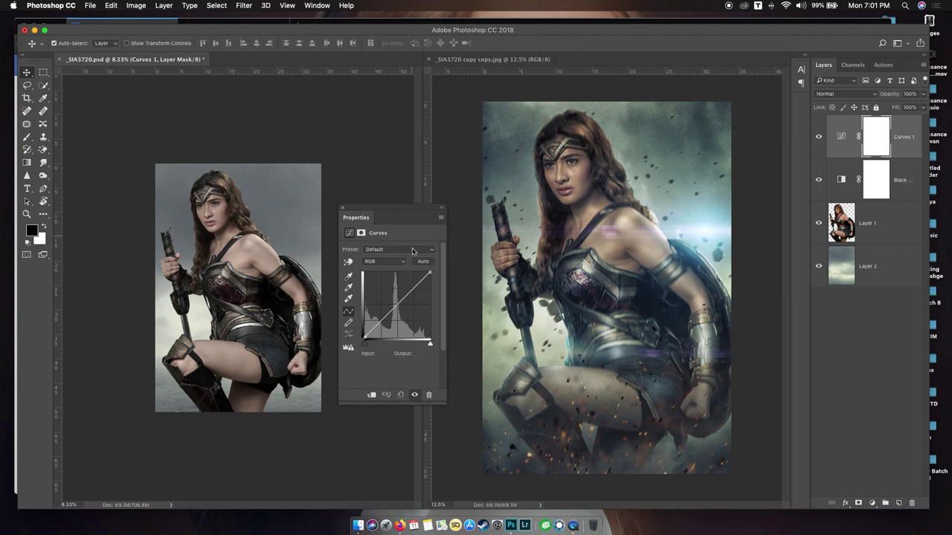
left_click(398, 307)
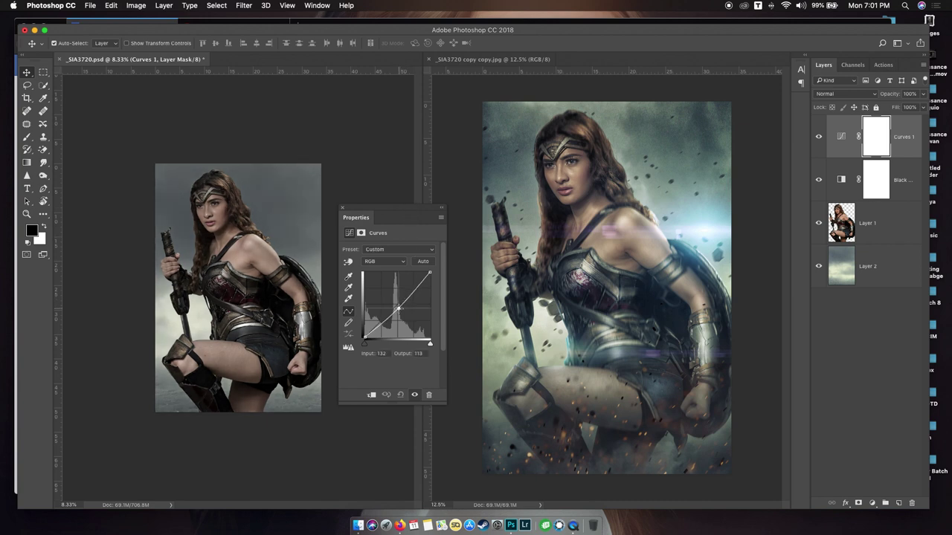
left_click(381, 323)
left_click(414, 287)
left_click_drag(398, 307, 399, 310)
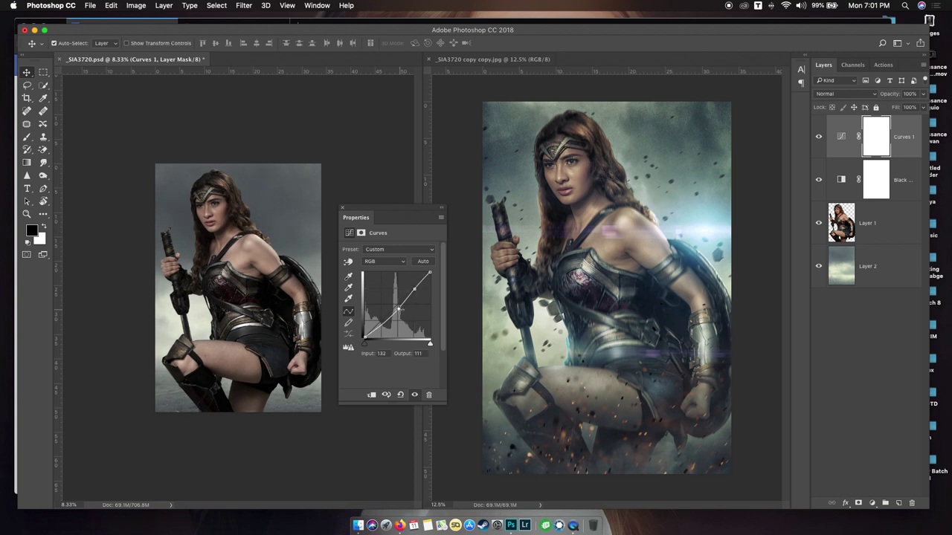
key("super+equal")
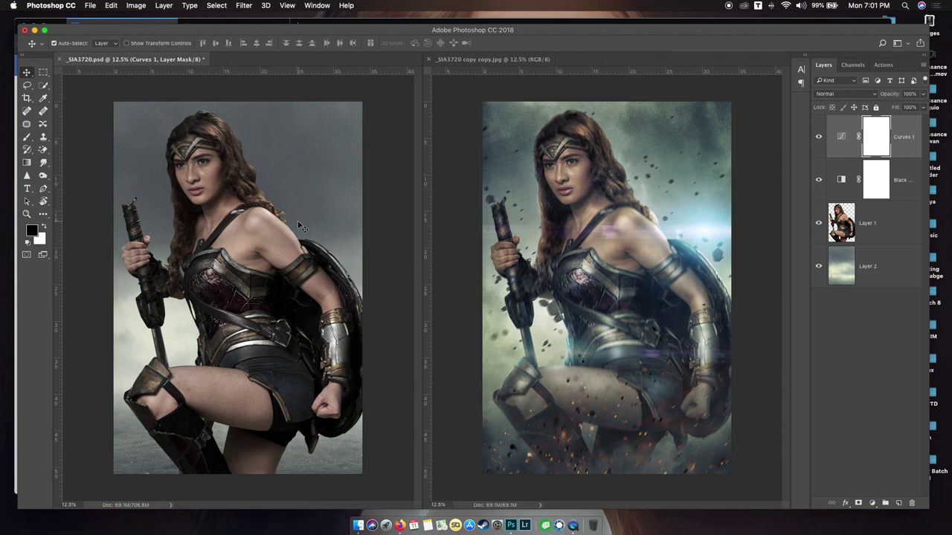
key("super+minus")
key("super+equal")
key("super+minus")
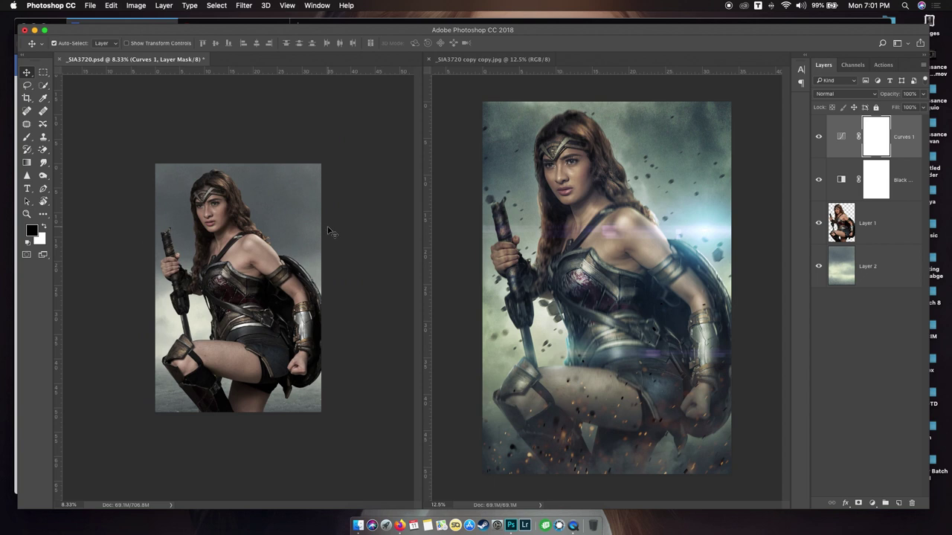
key("super+equal")
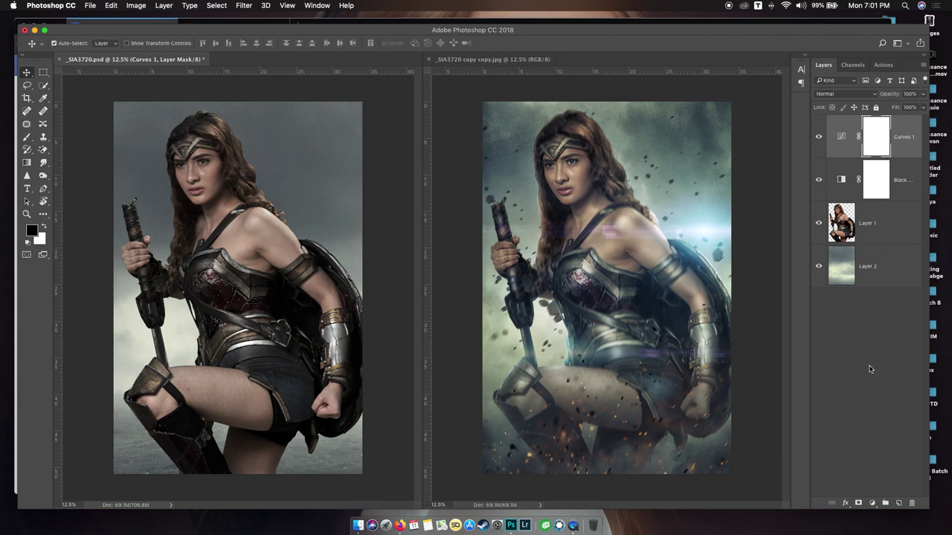
left_click(873, 504)
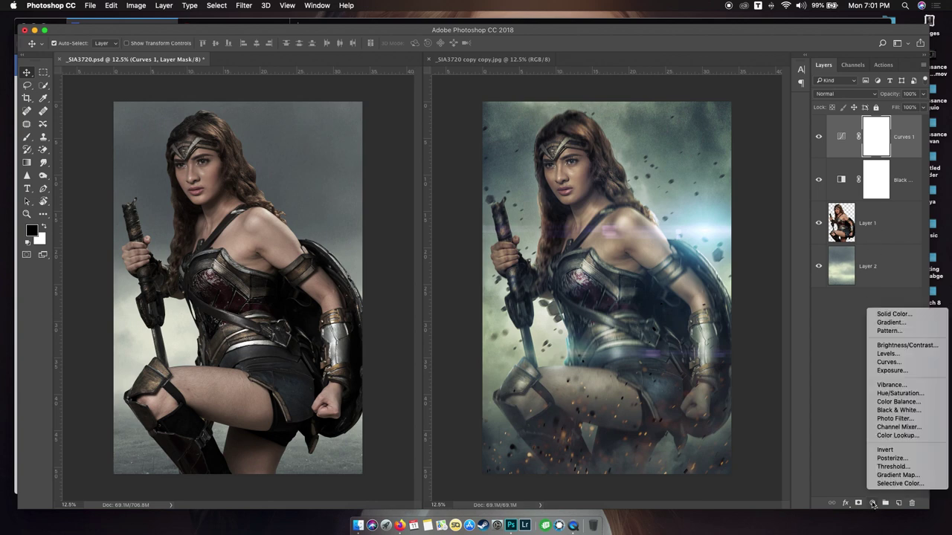
Add a Cyan Photo Filter adjustment layer at about 29% density.
left_click(882, 420)
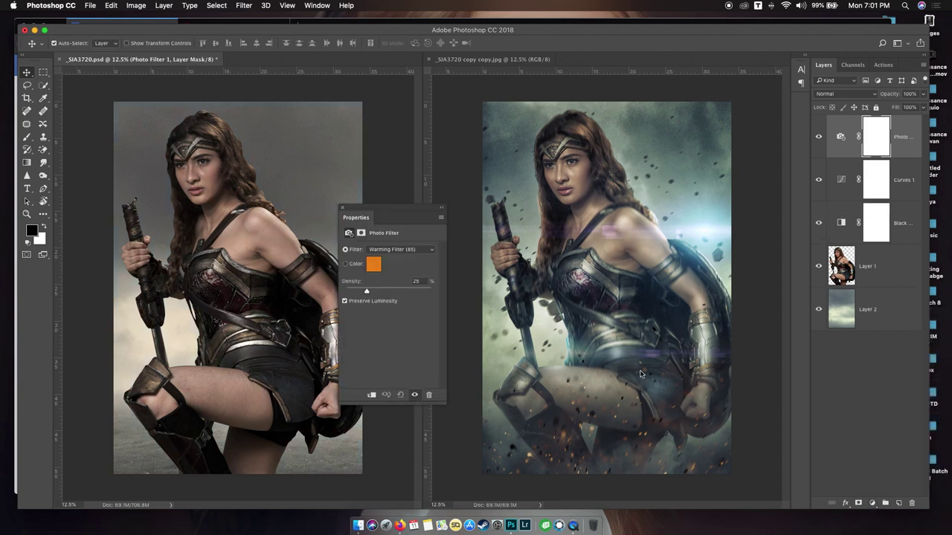
left_click(402, 254)
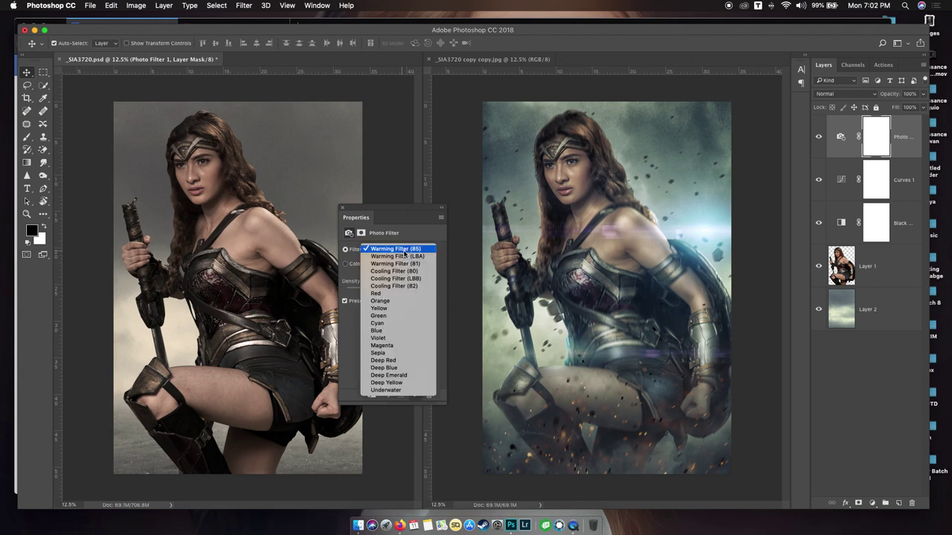
left_click(400, 323)
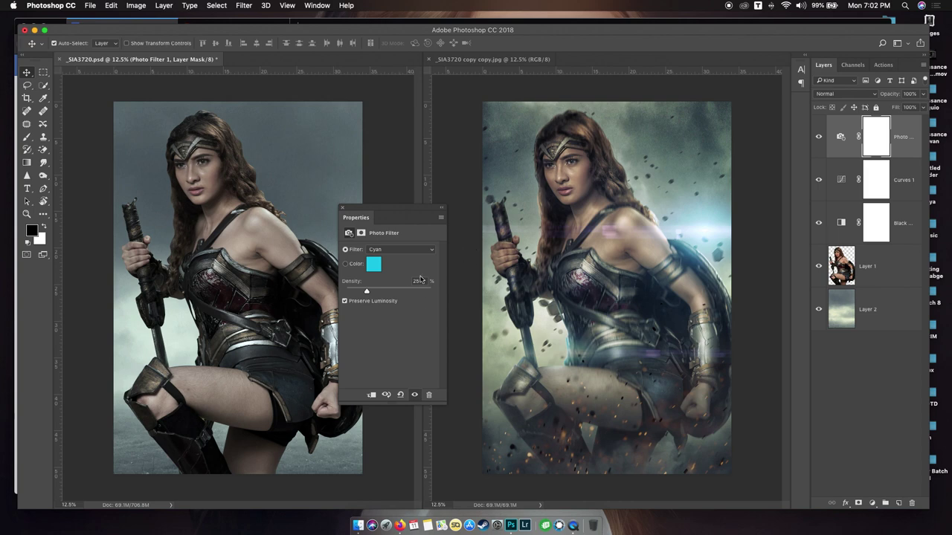
left_click_drag(368, 293, 372, 293)
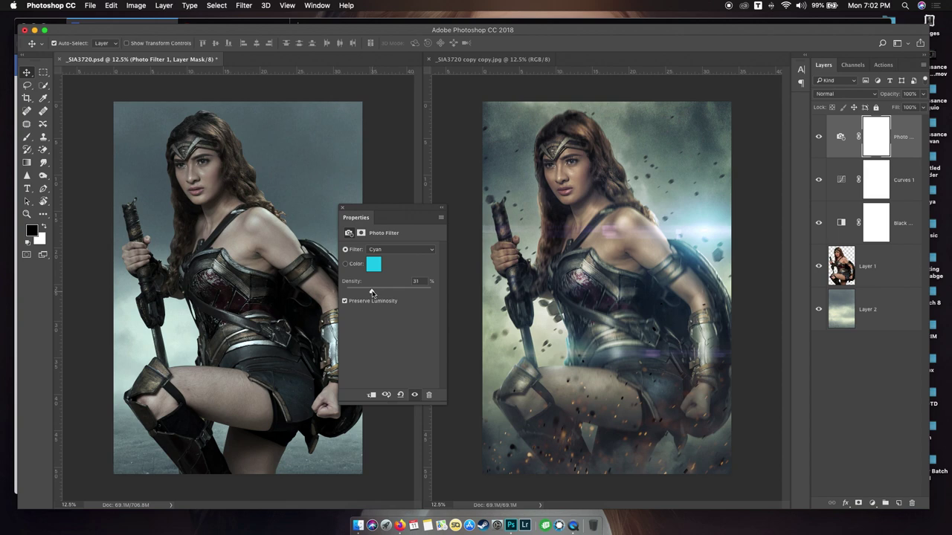
left_click(342, 209)
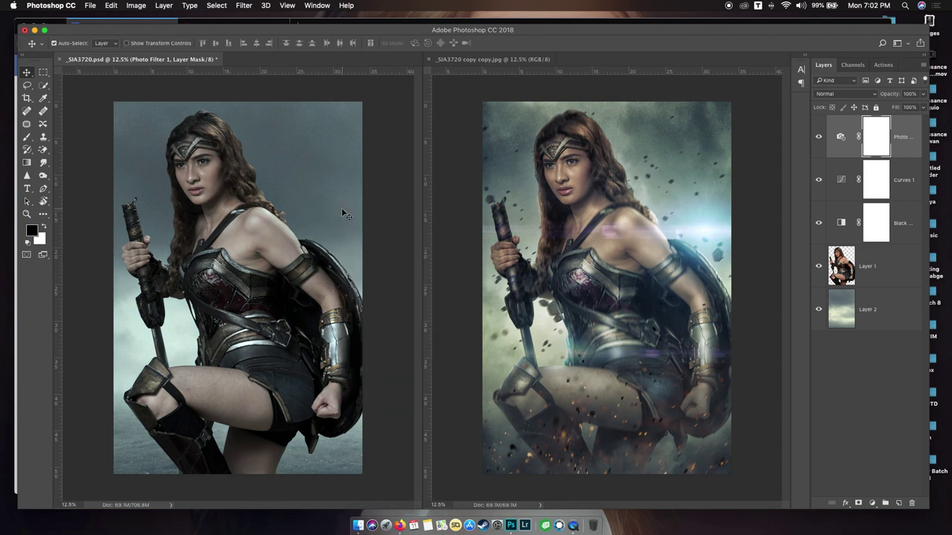
Toggle the Photo Filter's visibility off and on to compare the cyan tint.
left_click(822, 138)
left_click(821, 138)
left_click(872, 503)
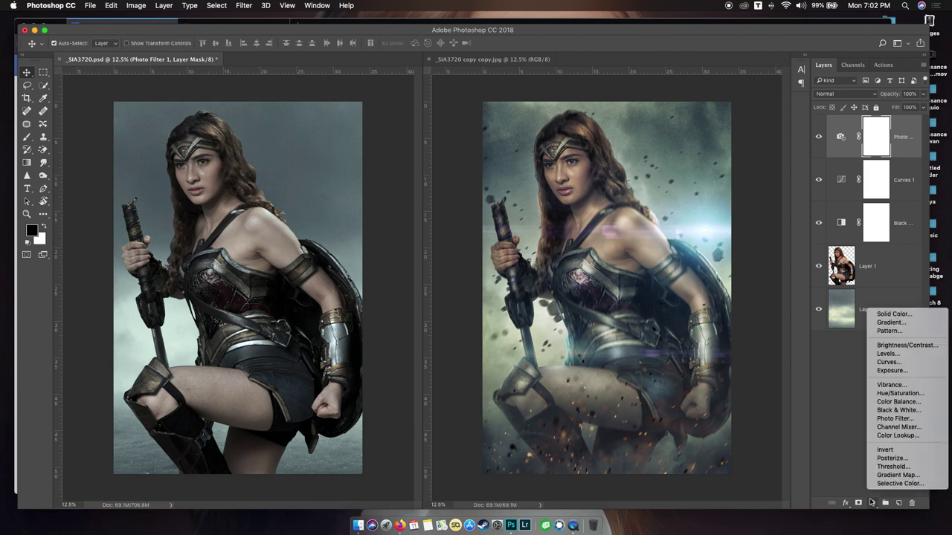
Add Curves 2 with two points on the Blue channel, then group the four adjustment layers into Group 1.
key("Escape")
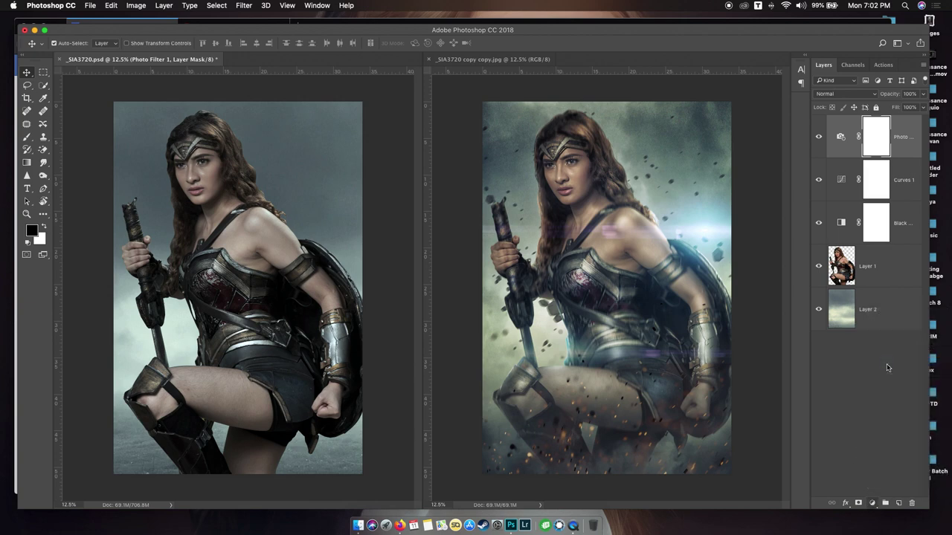
left_click(399, 262)
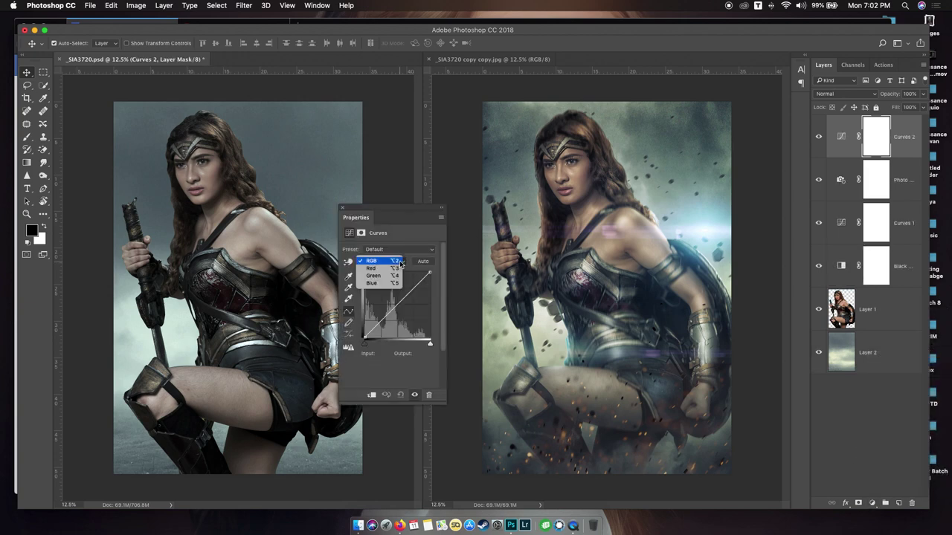
left_click(395, 283)
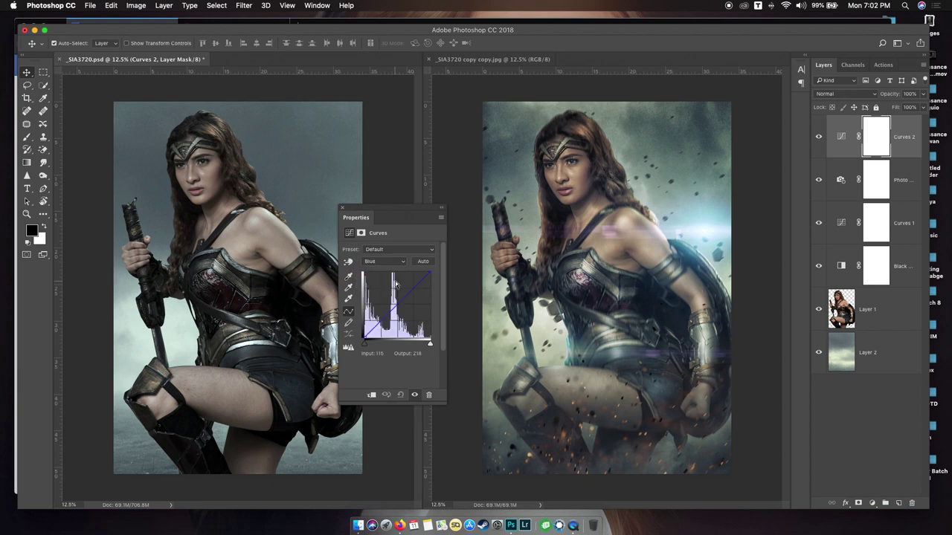
left_click(377, 321)
left_click_drag(377, 319, 381, 324)
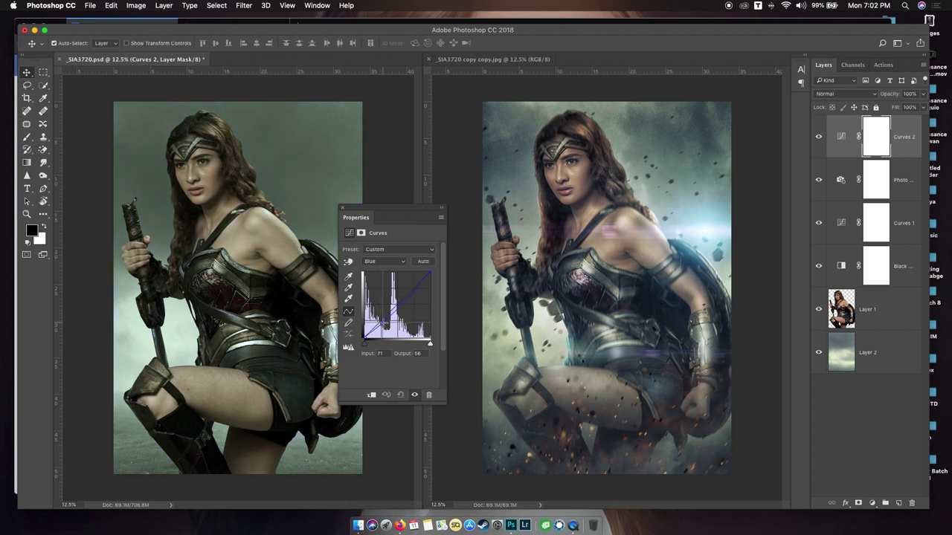
left_click(414, 291)
left_click_drag(381, 324, 377, 321)
left_click(415, 292)
key("super+g")
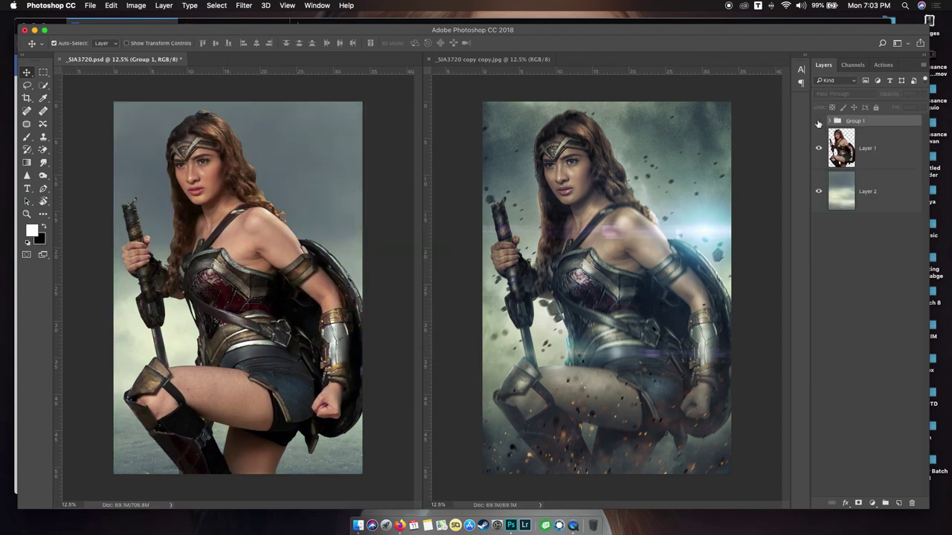
In the file browser, go to the Manipulation folder and open its PNGs subfolder.
key("super+s")
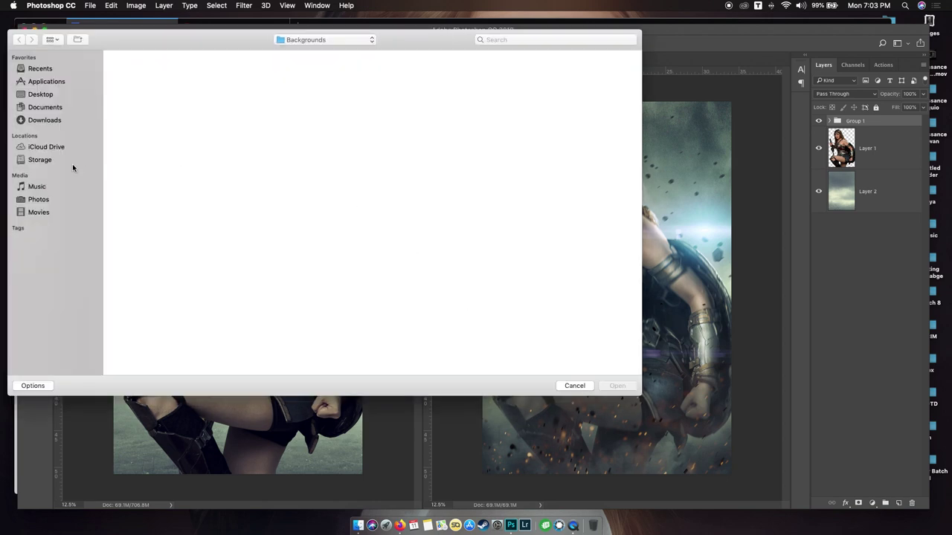
left_click(325, 41)
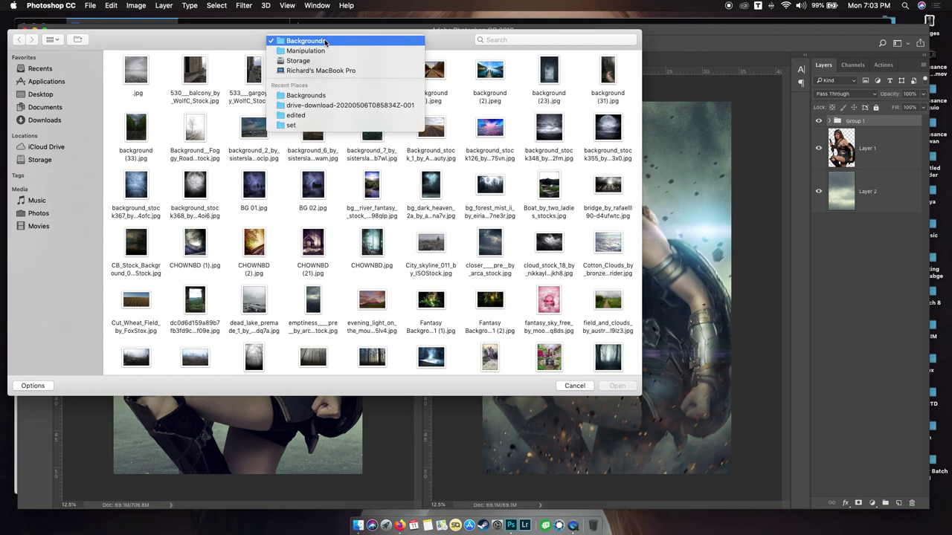
left_click(326, 230)
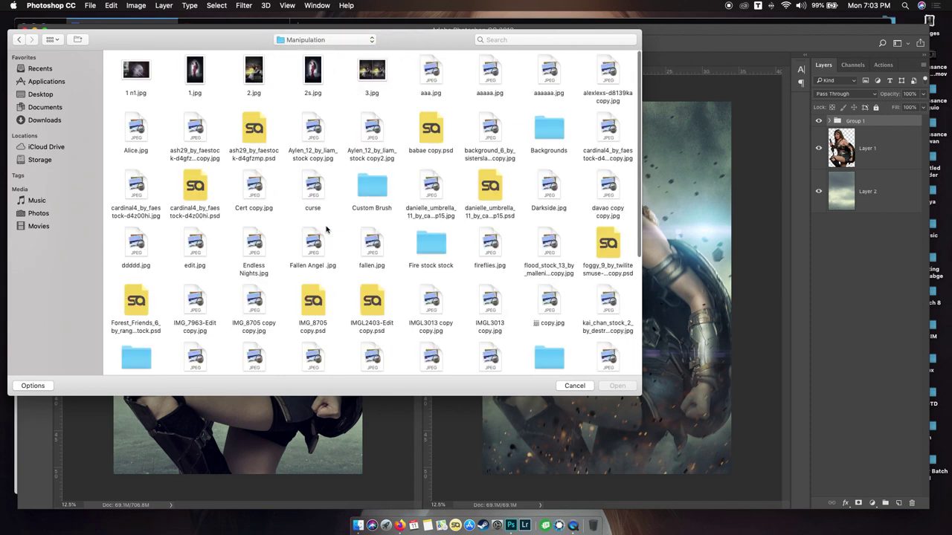
scroll(240, 303, "down", 2)
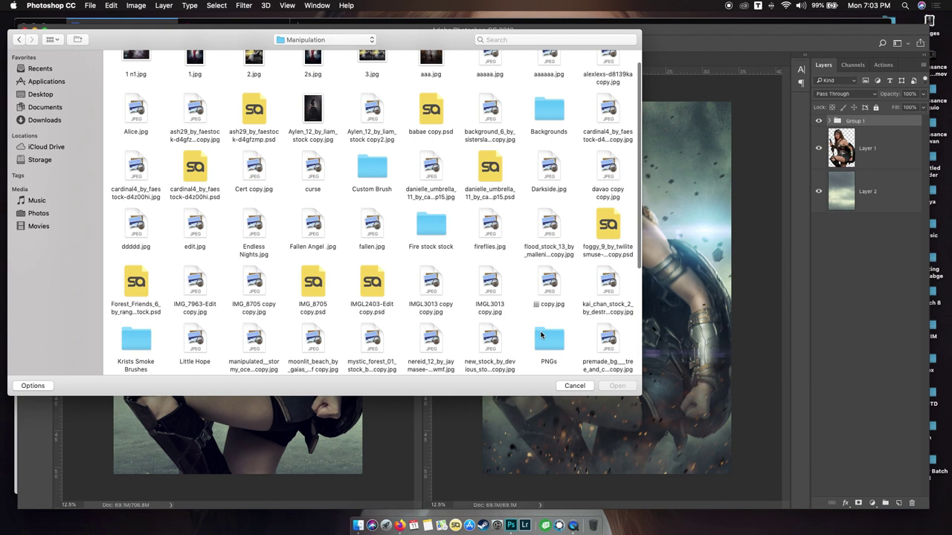
scroll(547, 312, "down", 3)
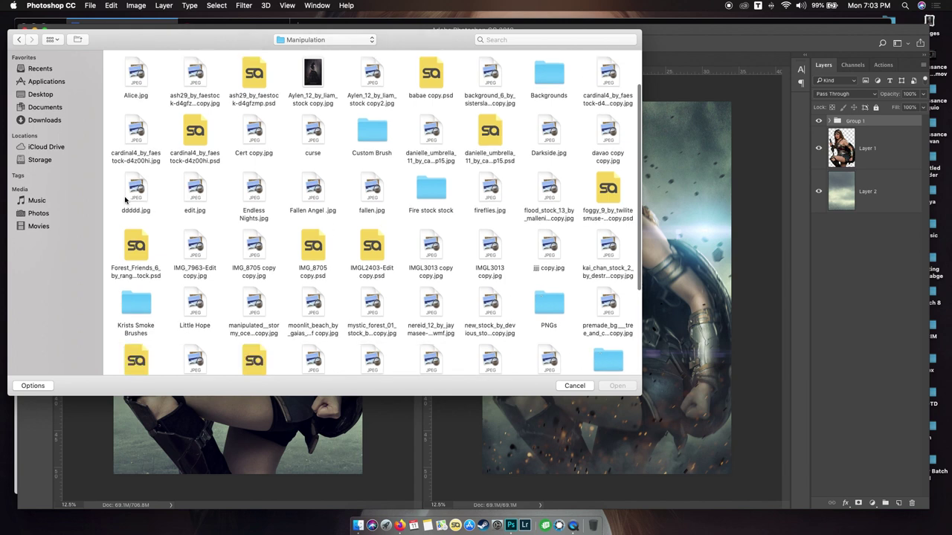
left_click(542, 305)
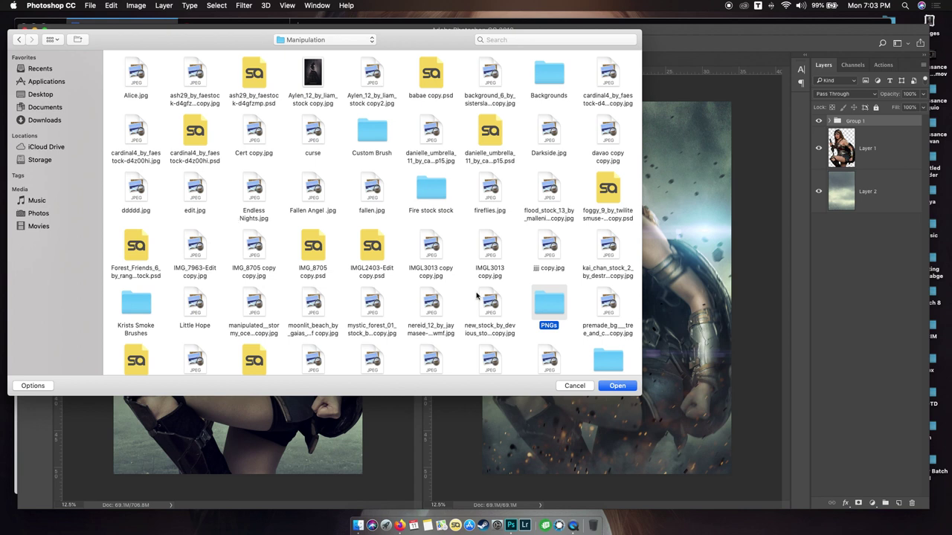
key("Return")
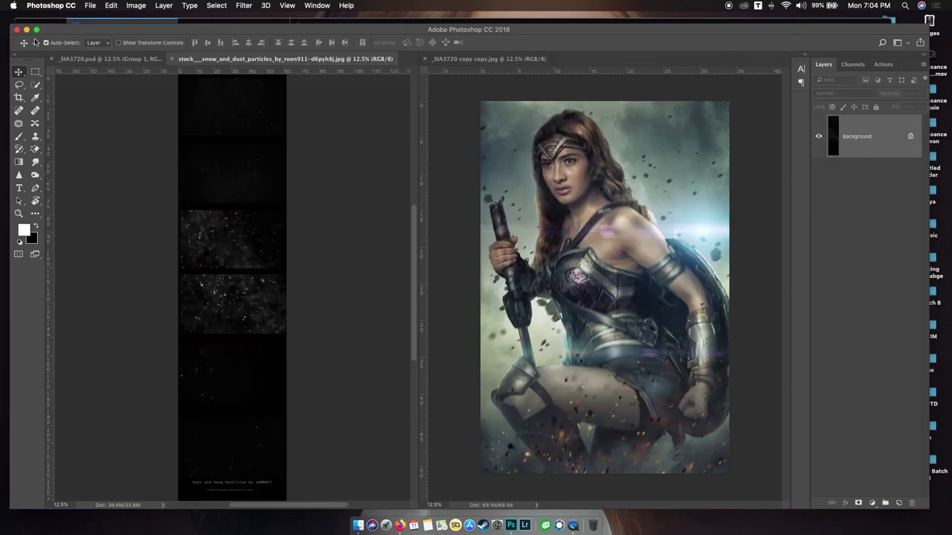
Copy a band of snow particles from the stock image into _SIA3720.psd, then close the stock file.
left_click(195, 216)
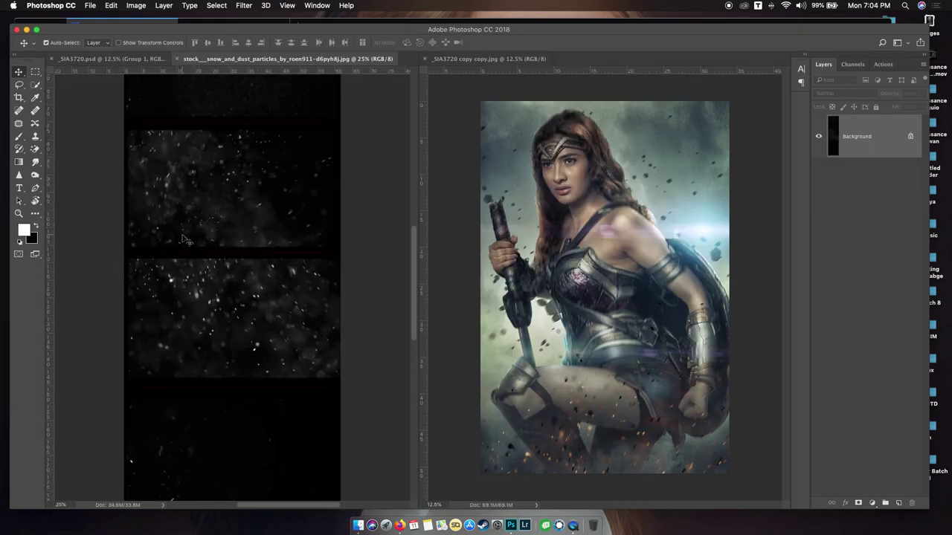
key("m")
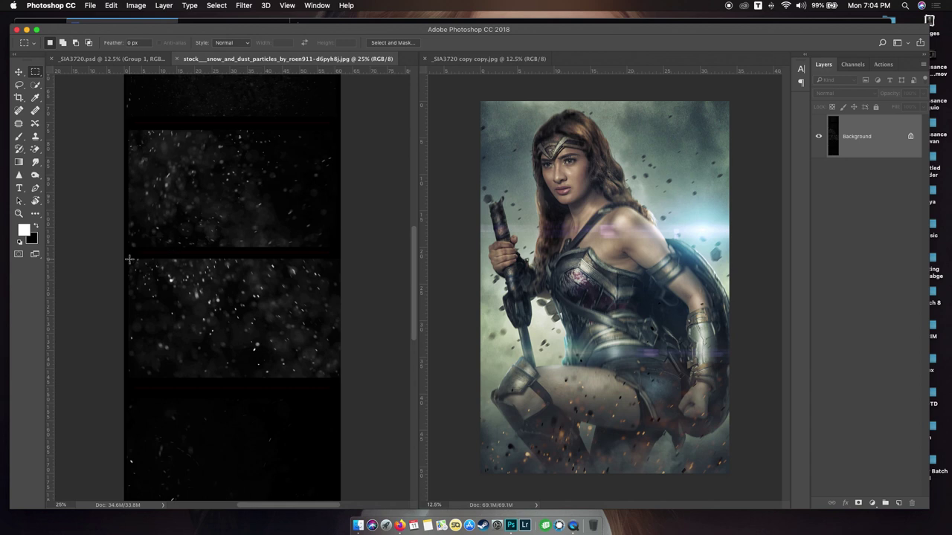
left_click_drag(329, 359, 344, 374)
left_click_drag(283, 343, 267, 338)
left_click(160, 58)
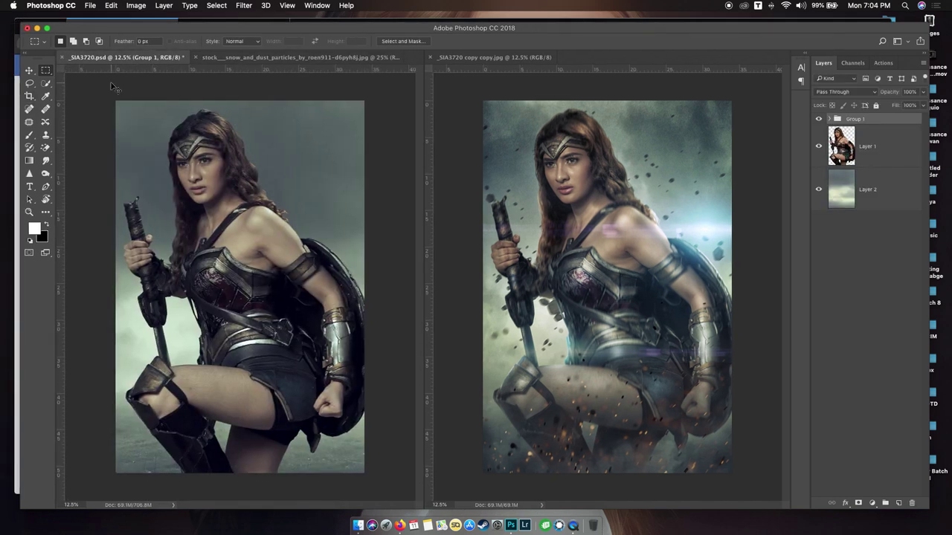
key("super+v")
left_click(194, 58)
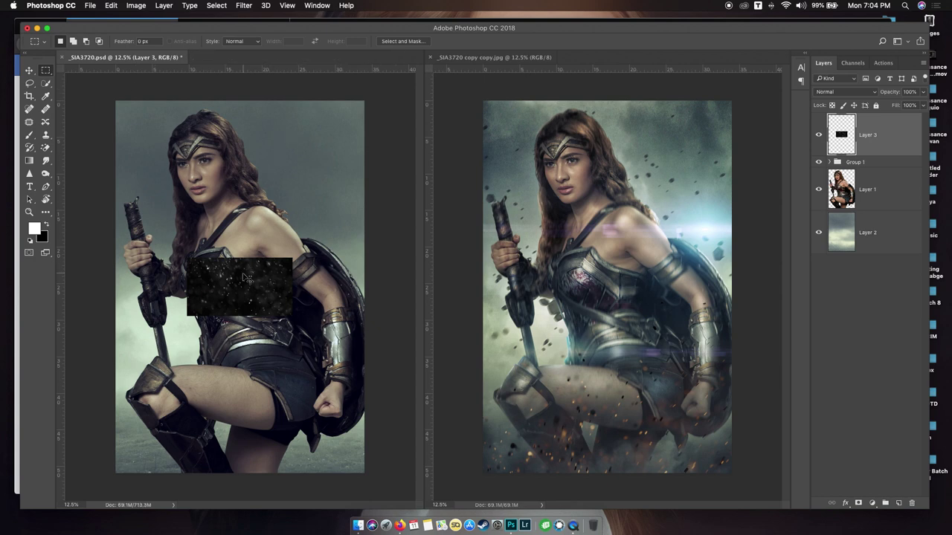
Flip Layer 3, scale it up to about 256% and move it over the portrait's lower half.
key("super+t")
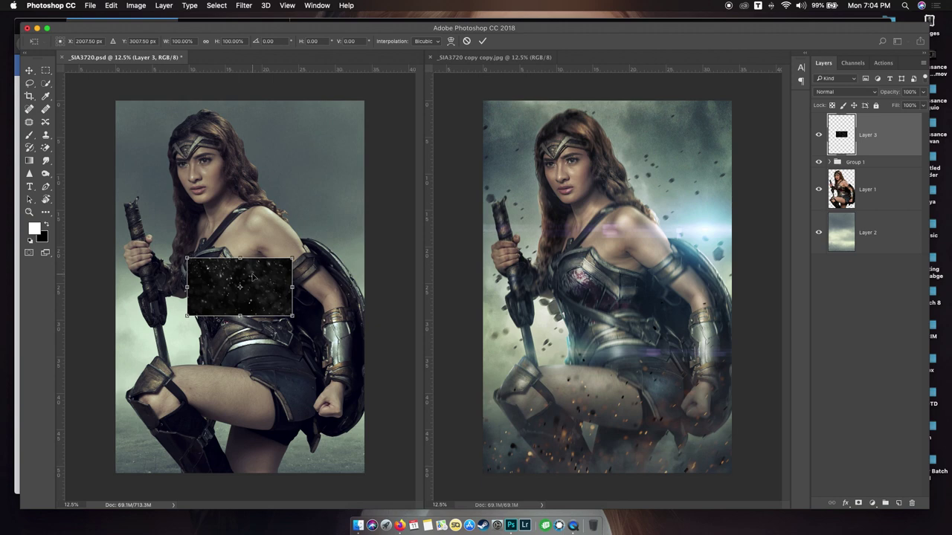
right_click(252, 277)
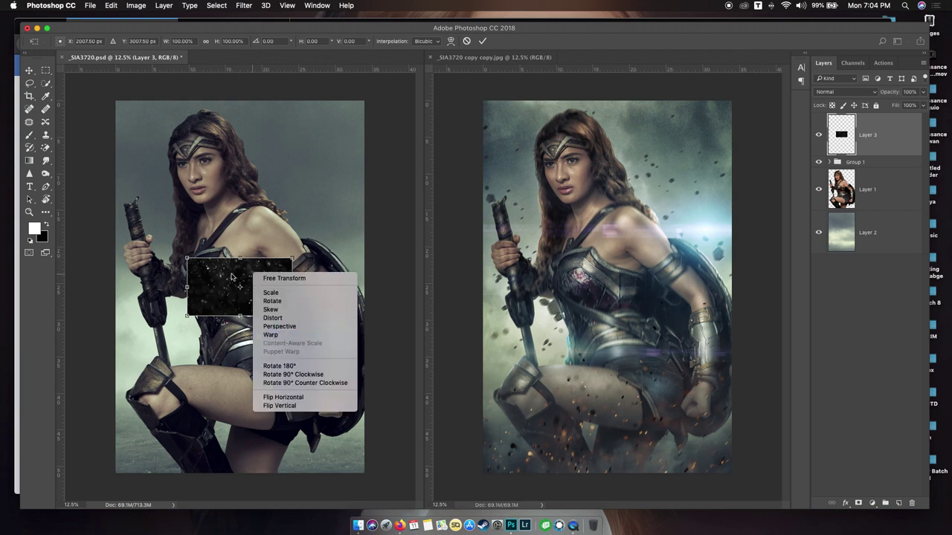
left_click(297, 399)
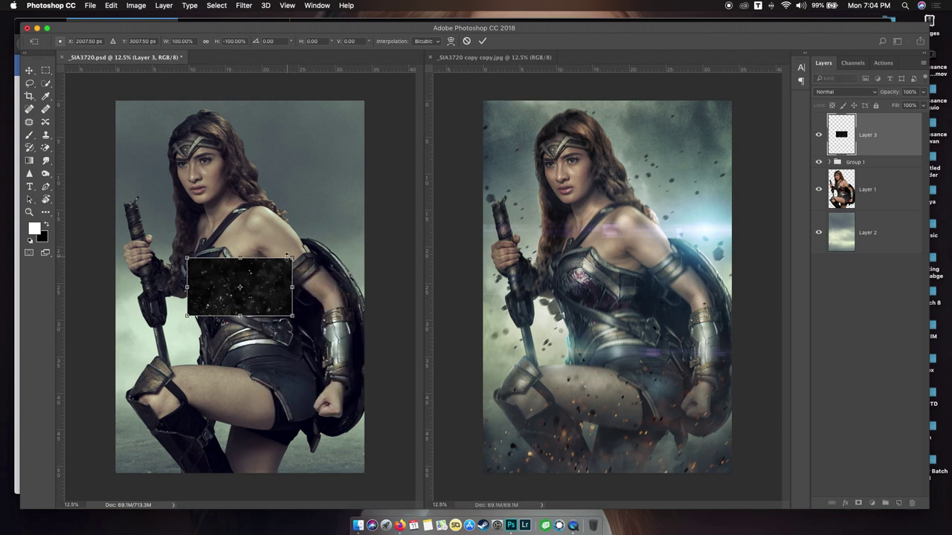
left_click_drag(291, 258, 374, 213)
left_click_drag(320, 265, 320, 383)
left_click_drag(371, 333, 374, 327)
key("Return")
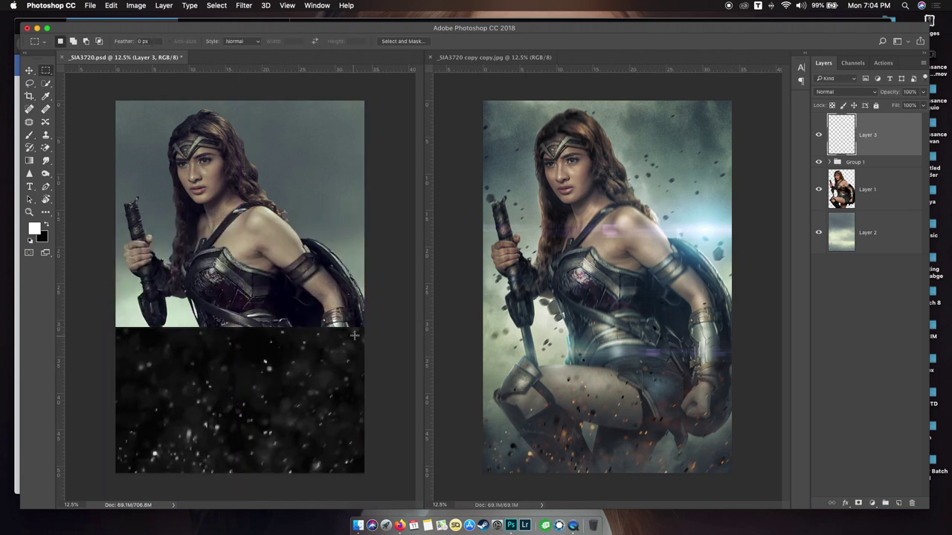
Set Layer 3's blend mode to Screen and lower its Hue/Saturation Lightness to -30.
left_click(848, 93)
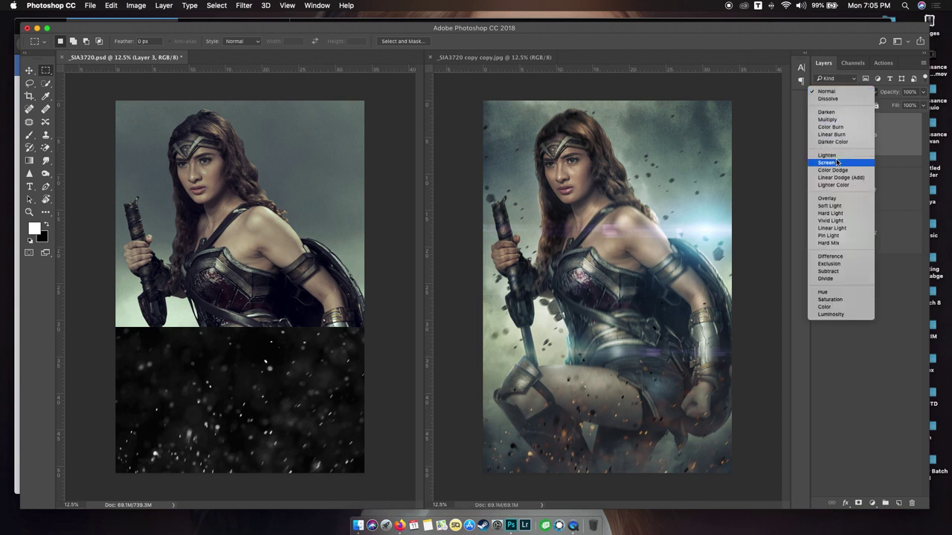
left_click(837, 161)
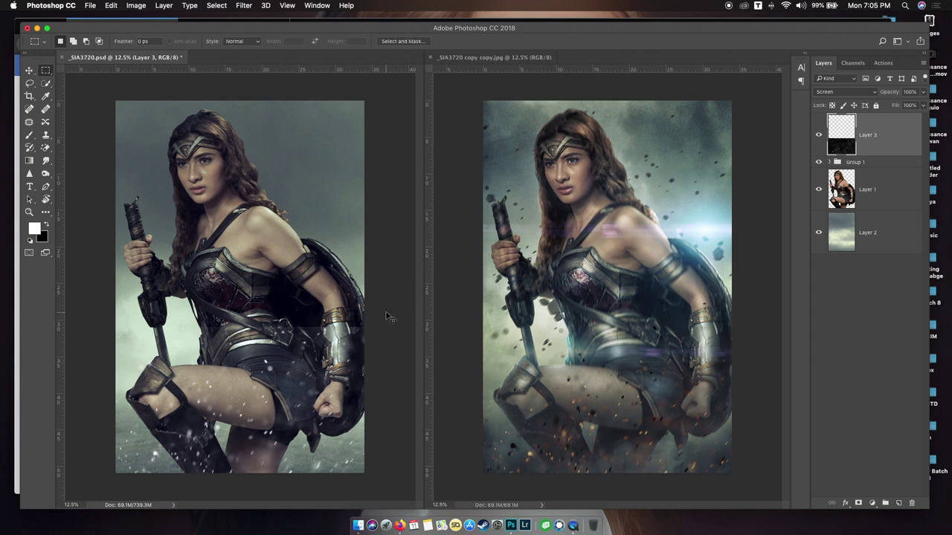
key("super+u")
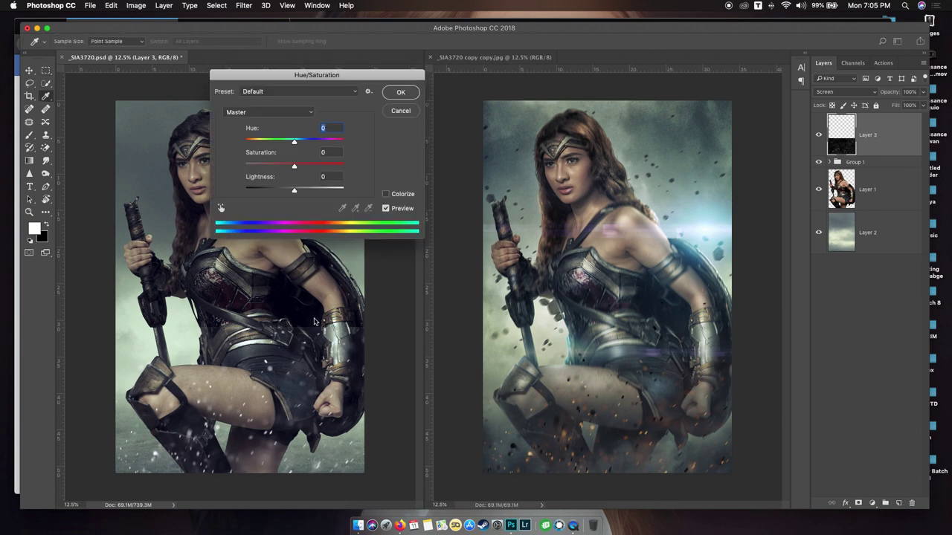
left_click_drag(317, 77, 447, 119)
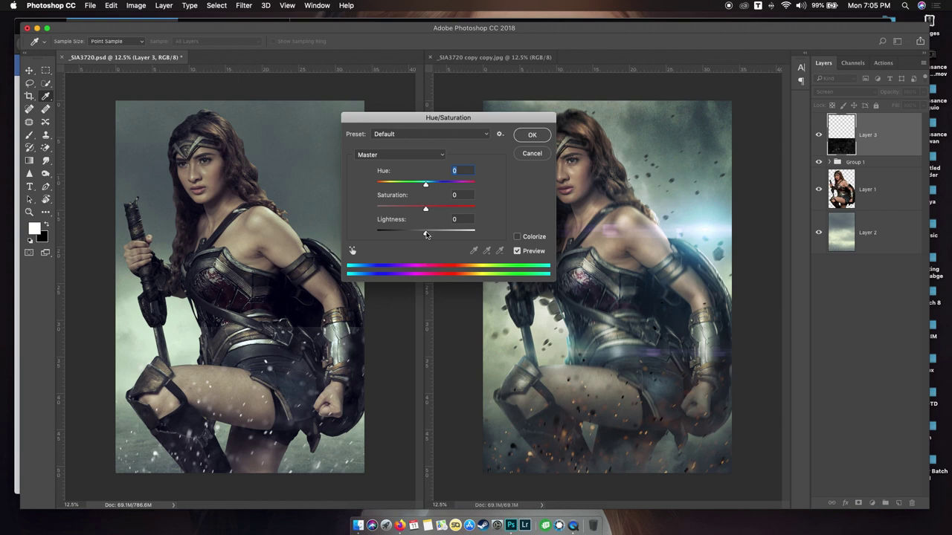
left_click_drag(425, 235, 414, 235)
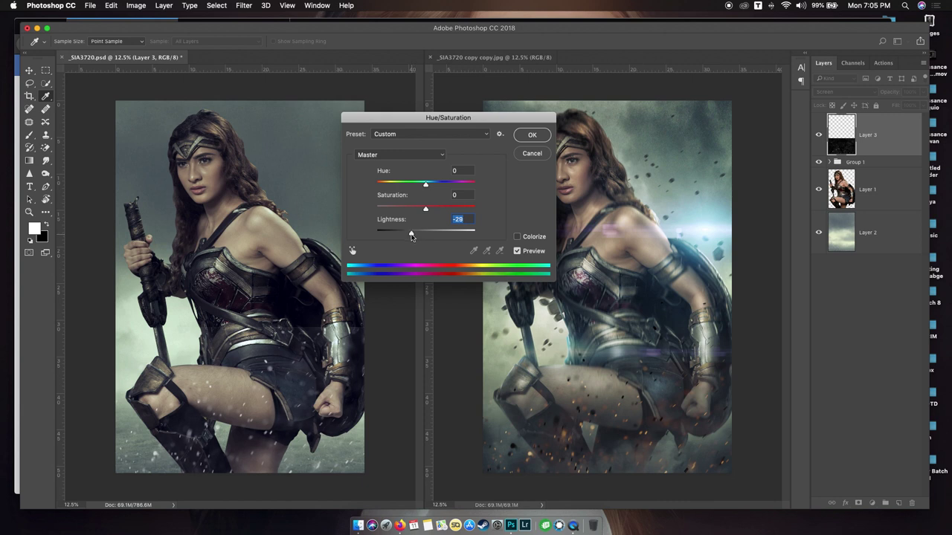
left_click(522, 138)
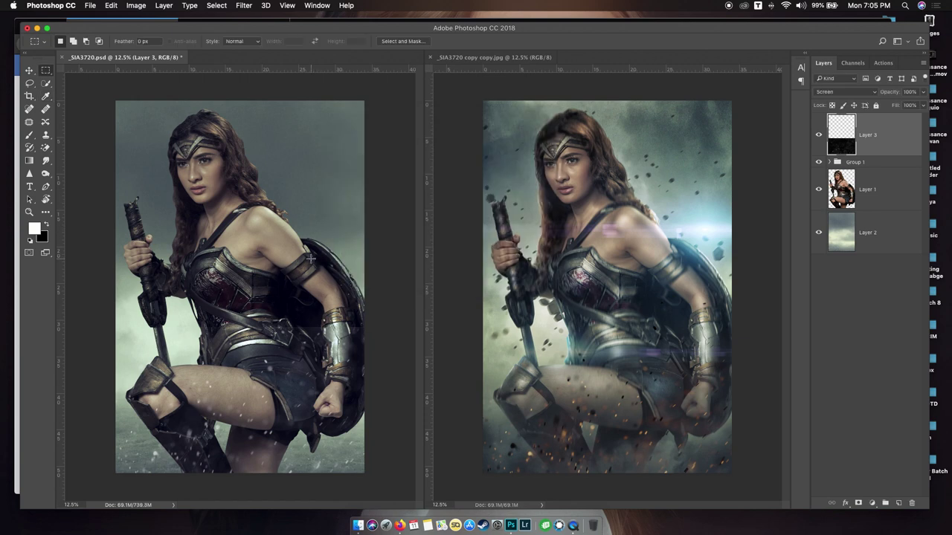
key("super+b")
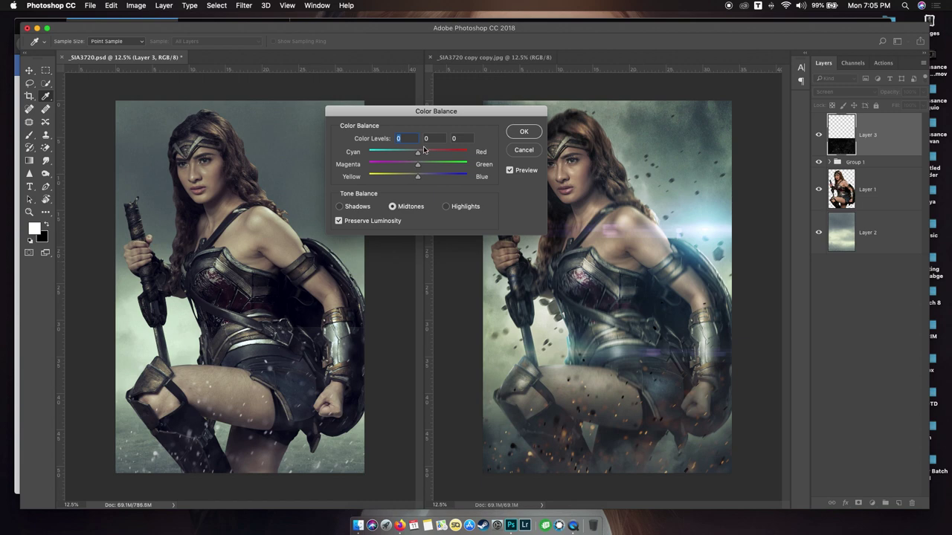
Set Layer 3's midtone Color Balance to Cyan–Red +91 and Yellow–Blue -32.
left_click_drag(418, 153, 462, 153)
left_click_drag(417, 177, 382, 177)
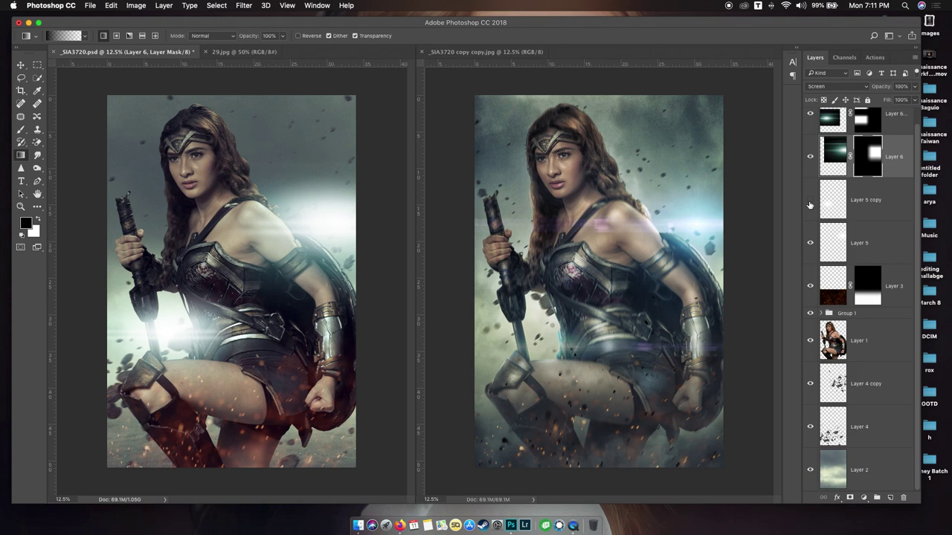
Mask Layer 5 copy and fade its glow near the belt with a black-to-white gradient.
key("x")
left_click(814, 202)
left_click(811, 200)
left_click(811, 199)
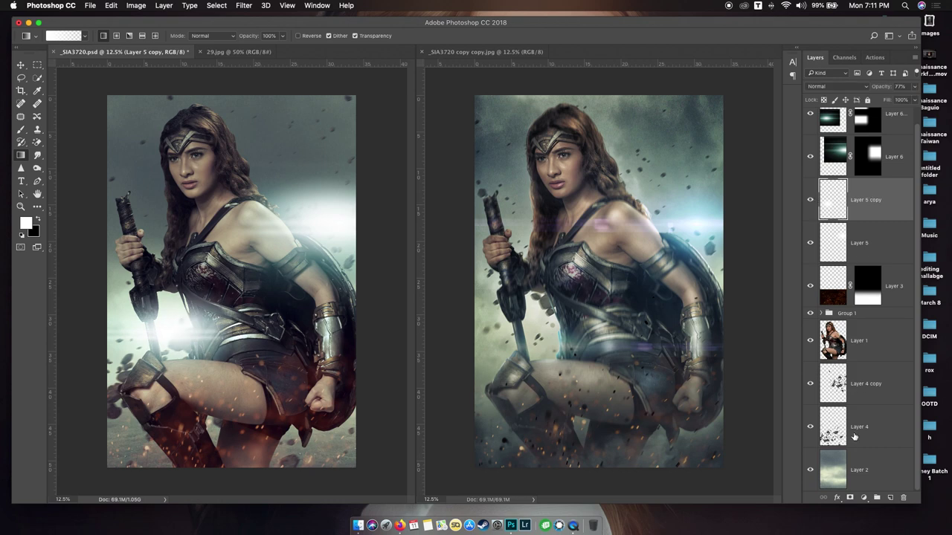
left_click(850, 498)
key("x")
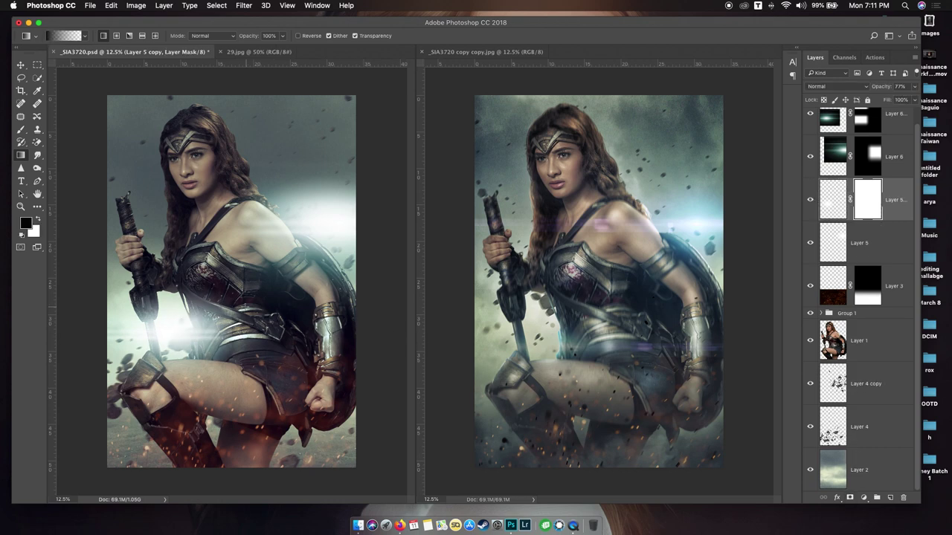
mouse_move(211, 328)
left_mouse_down()
mouse_move(253, 329)
mouse_move(204, 322)
left_mouse_up()
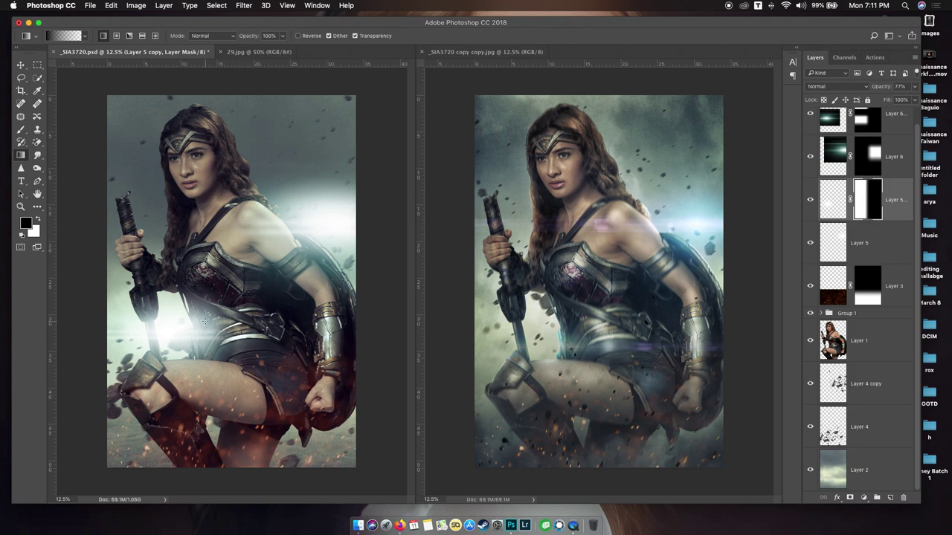
Duplicate the Layer 6 glow layer.
key("v")
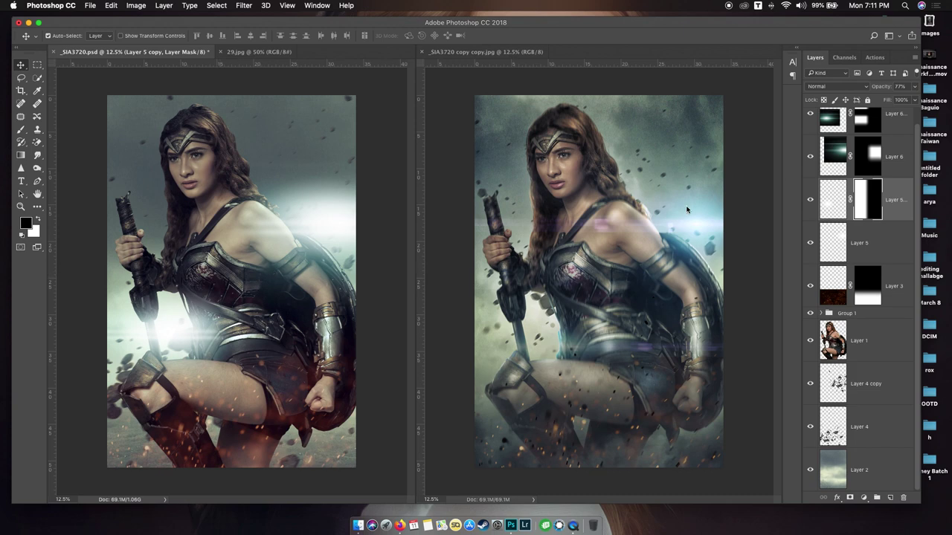
left_click(889, 153)
key("super+j")
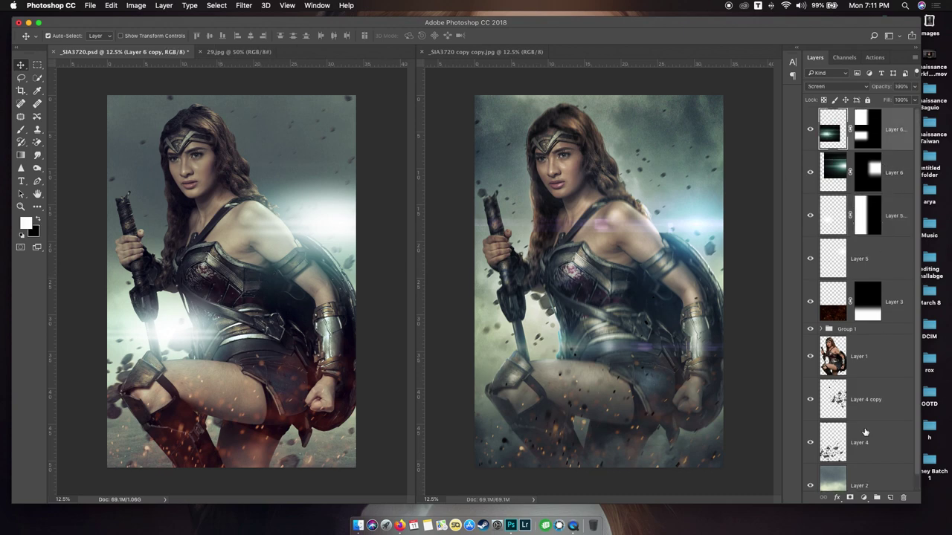
Add a Brightness/Contrast adjustment layer with Contrast raised slightly.
left_click(863, 497)
left_click(892, 359)
left_click_drag(399, 217, 443, 215)
left_click_drag(432, 291, 434, 292)
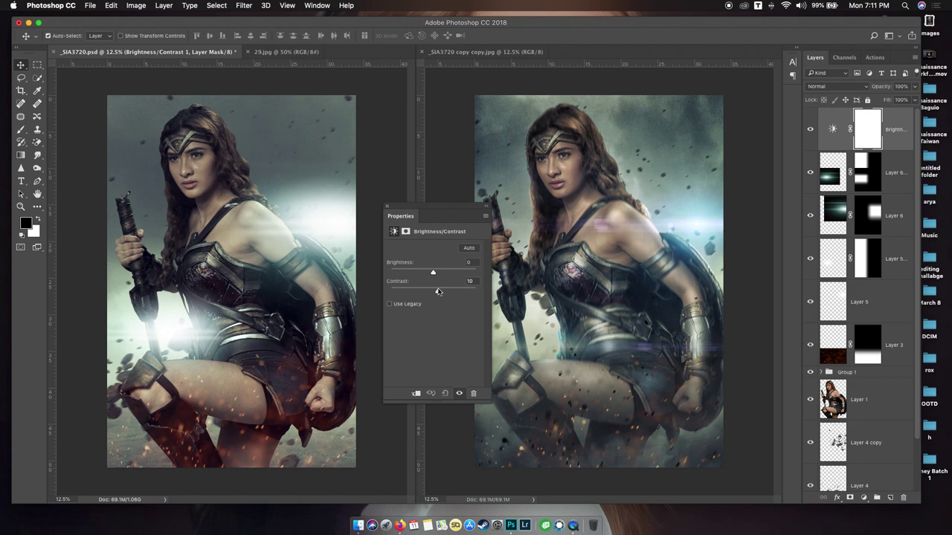
left_click(387, 207)
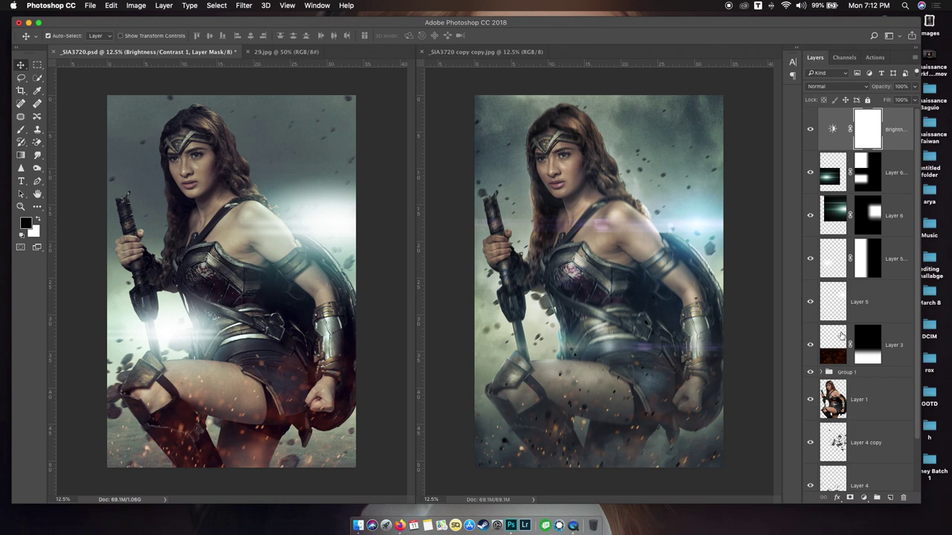
Select Layer 1, the woman's layer, without adding another adjustment.
left_click(848, 409)
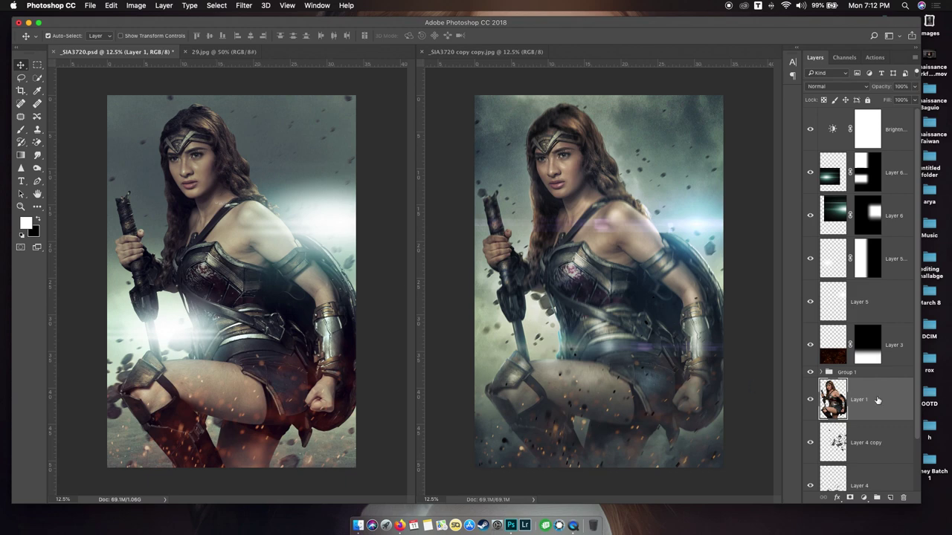
left_click(864, 500)
left_click(849, 494)
Give Layer 1 a peach Color Dodge Inner Glow with Range 100 and Size 48.
left_click(837, 497)
left_click(860, 446)
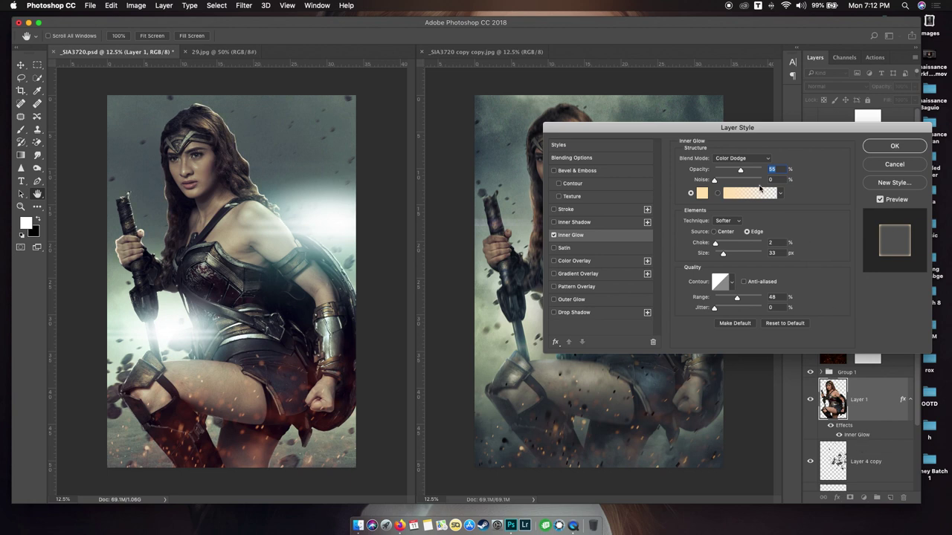
left_click_drag(713, 129, 596, 133)
left_click_drag(620, 303, 665, 304)
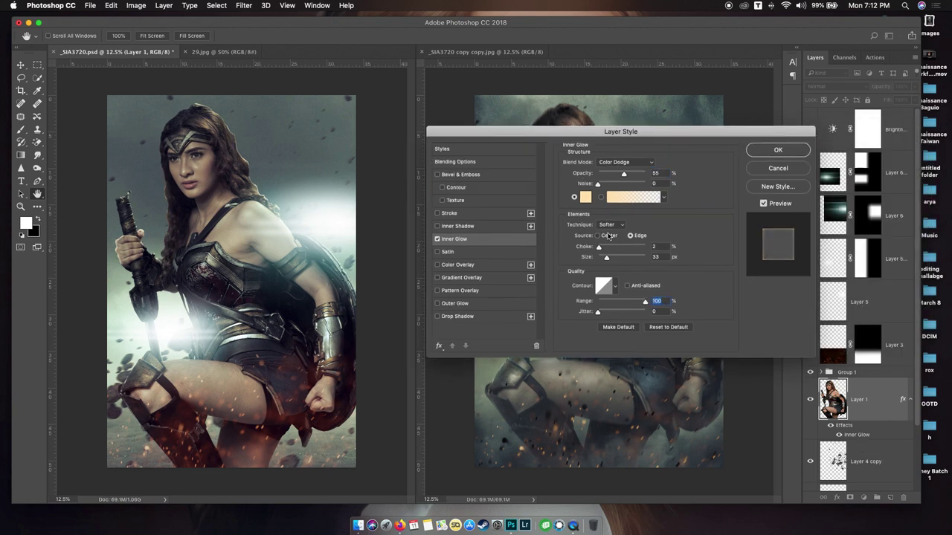
left_click_drag(607, 259, 611, 259)
left_click(791, 148)
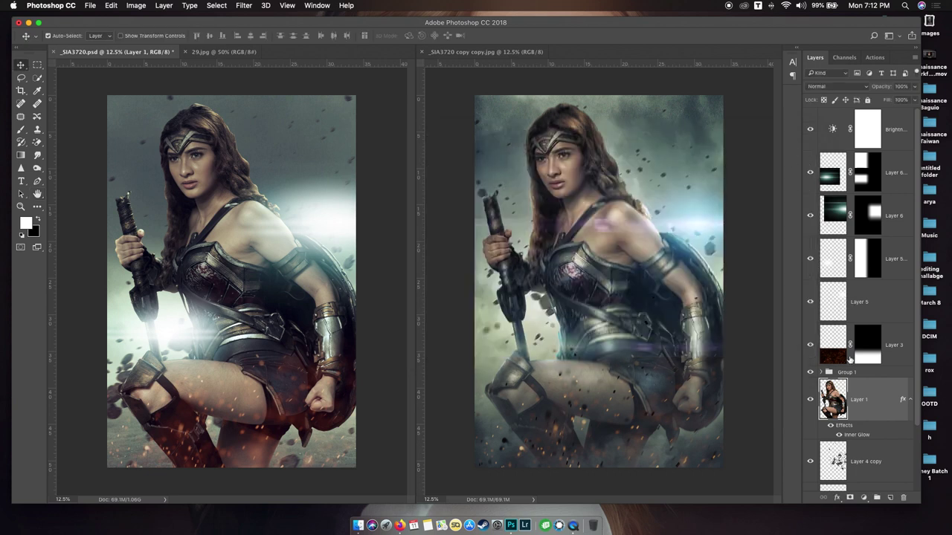
Turn Layer 1's Inner Glow into its own layer and add a layer mask to it.
right_click(865, 438)
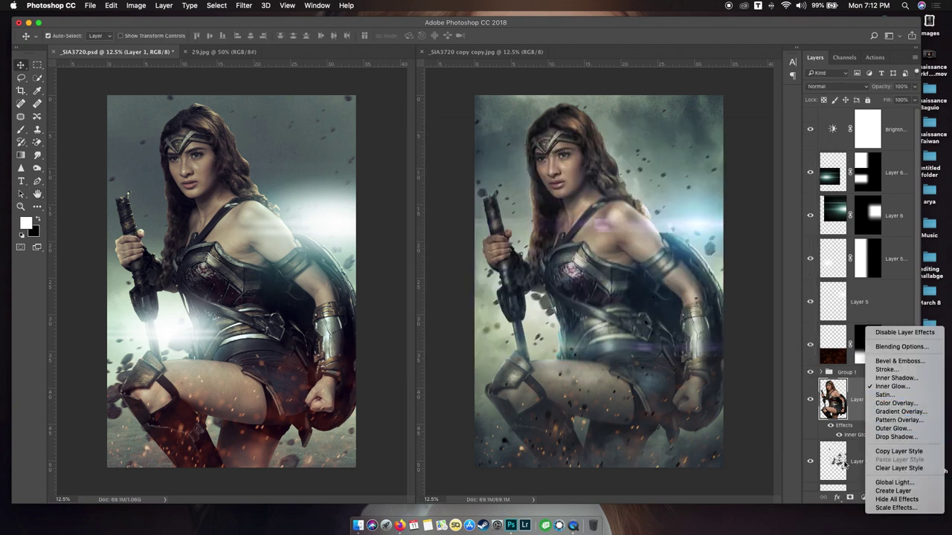
left_click(884, 493)
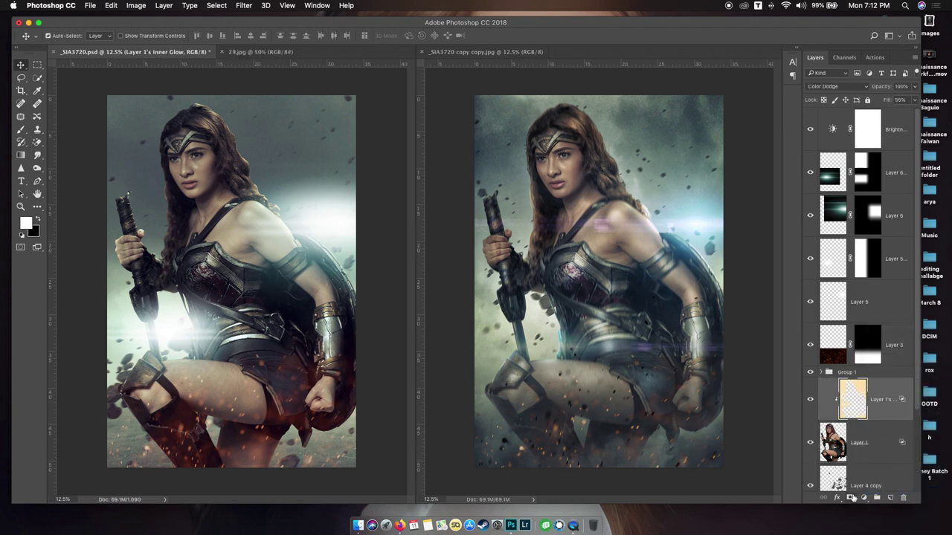
left_click(850, 498)
Paint black on the glow mask to remove the glow over the shoulder, knee fire and weapon hand.
key("b")
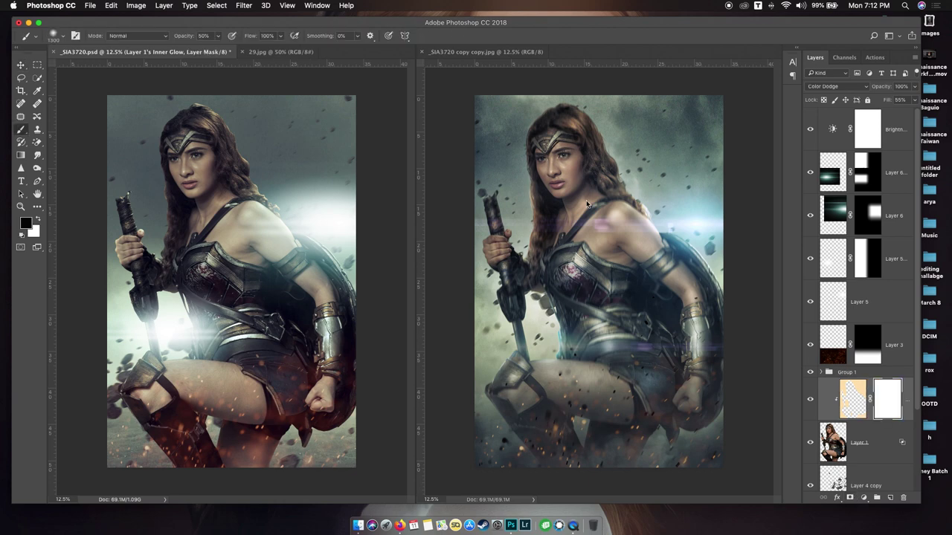
key("bracketright")
left_click_drag(272, 267, 271, 293)
mouse_move(284, 437)
left_mouse_down()
mouse_move(274, 465)
mouse_move(282, 444)
mouse_move(246, 424)
mouse_move(223, 434)
mouse_move(306, 422)
left_mouse_up()
mouse_move(167, 319)
left_mouse_down()
mouse_move(150, 345)
mouse_move(130, 283)
mouse_move(154, 321)
mouse_move(173, 302)
left_mouse_up()
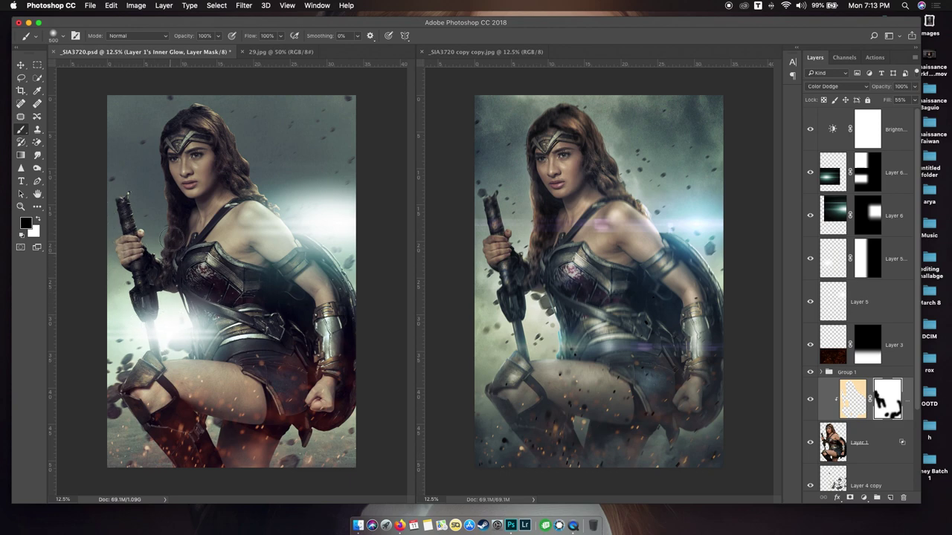
left_click_drag(130, 252, 132, 252)
key("super+equal")
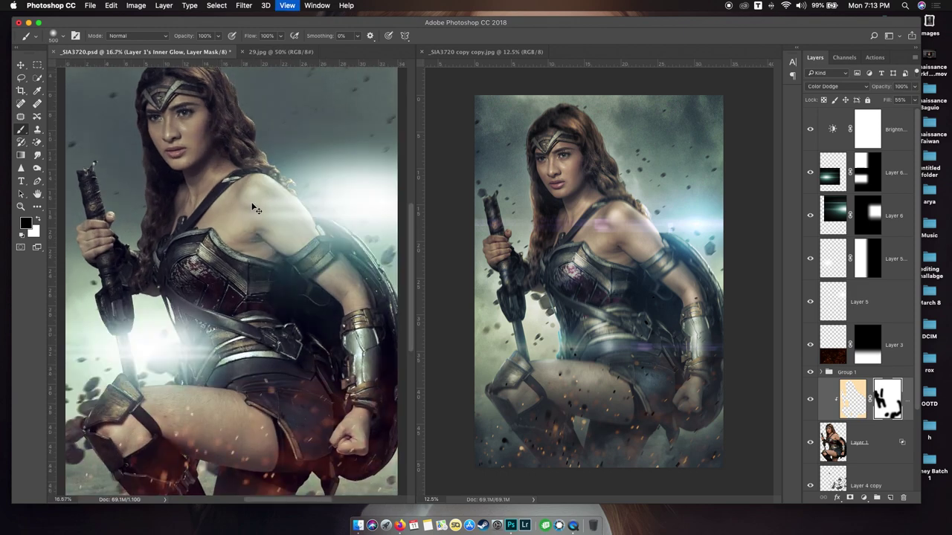
key("super+minus")
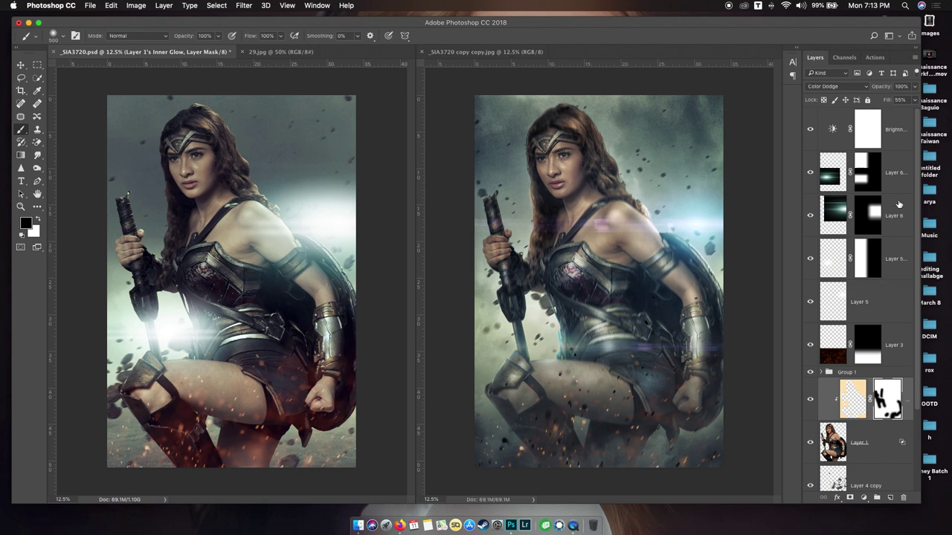
left_click(893, 139)
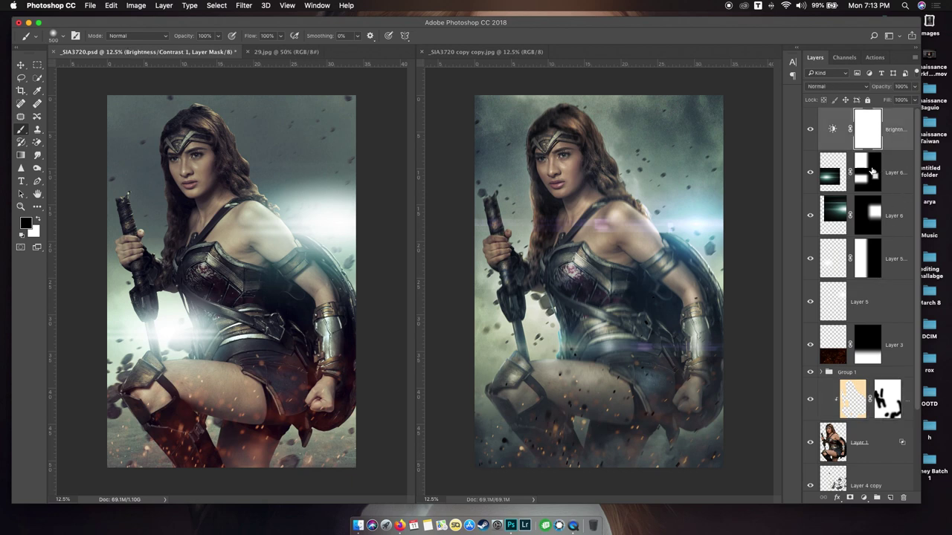
Merge all visible layers into Brightness/Contrast 1 and duplicate it as Brightness/Contrast 1 copy.
key("super+alt+g")
key("shift+super+e")
left_click_drag(869, 140, 891, 495)
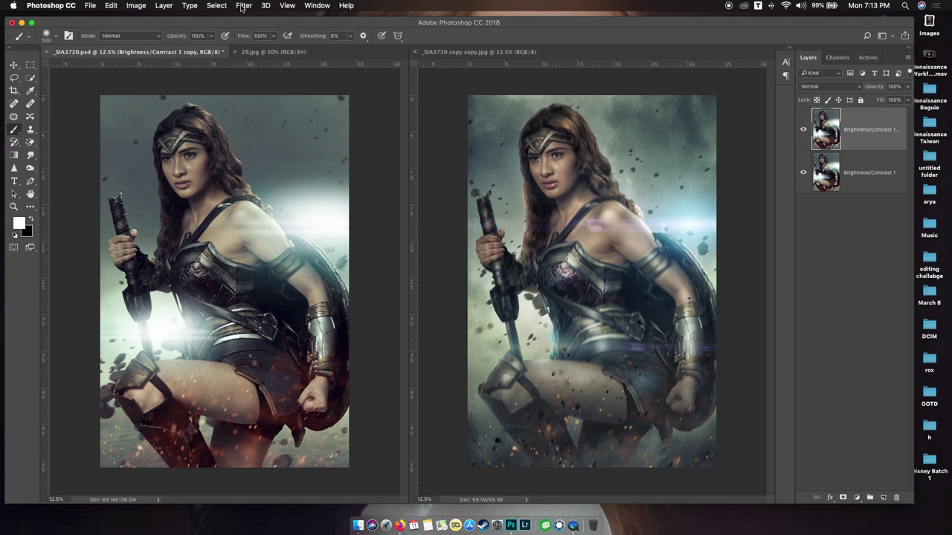
Run Filter > Nik Collection > Color Efex Pro 4 on the Brightness/Contrast 1 copy layer.
left_click(243, 6)
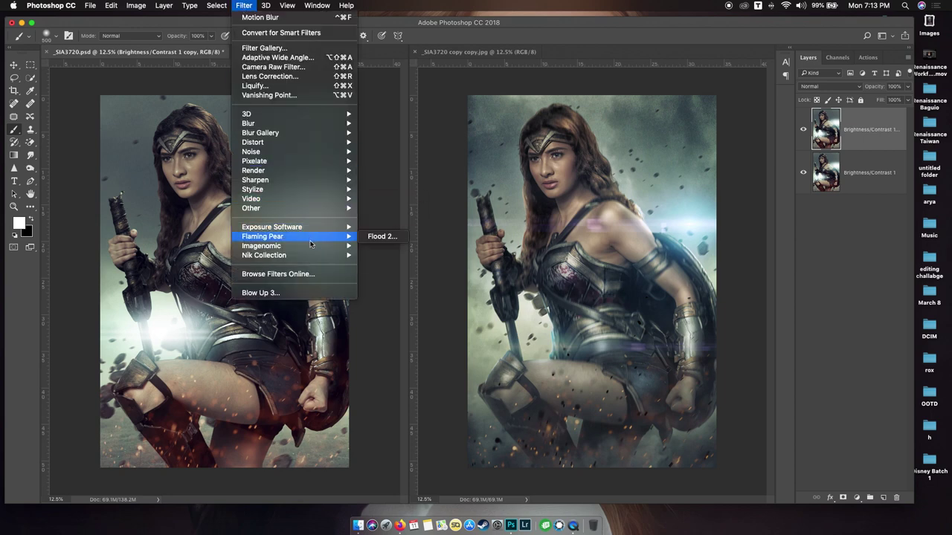
mouse_move(311, 256)
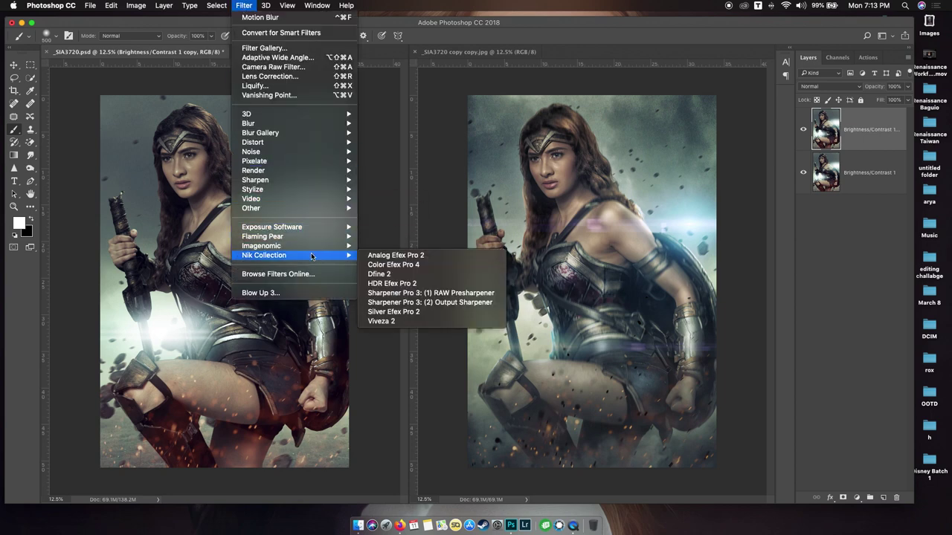
left_click(414, 28)
left_click(250, 5)
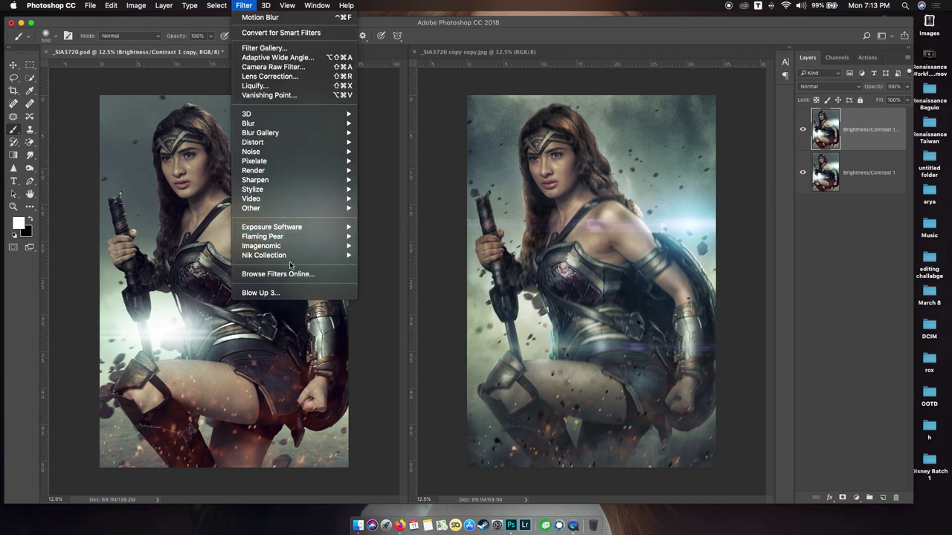
mouse_move(294, 258)
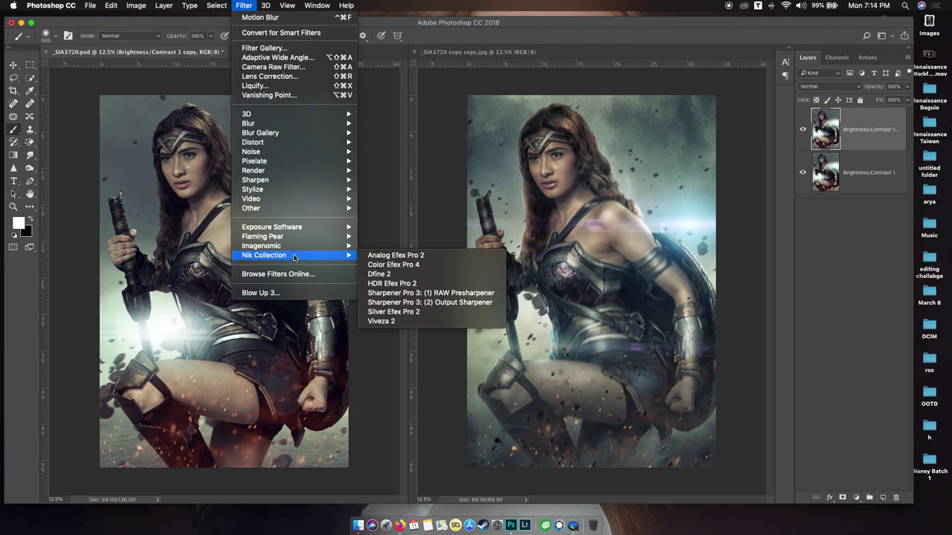
left_click(413, 270)
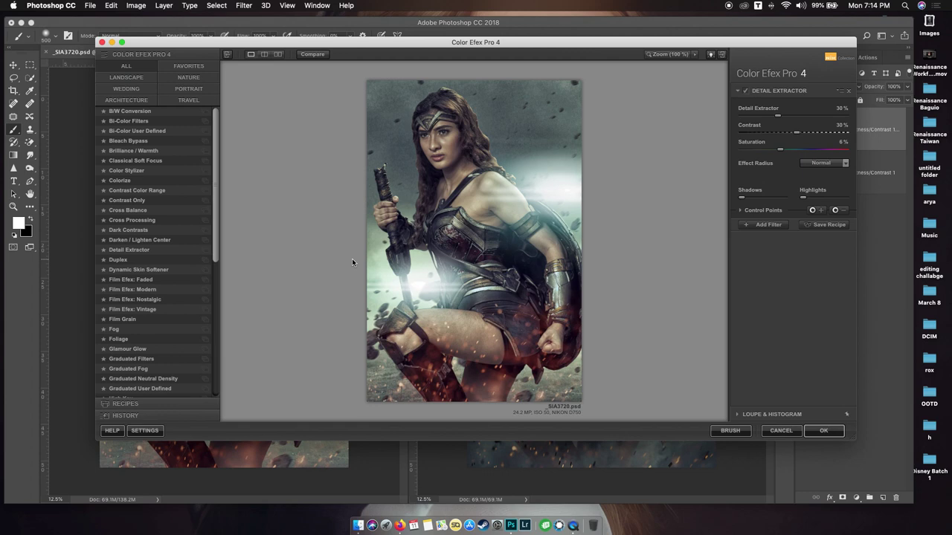
Apply Detail Extractor at 30% detail, 40% contrast and 10% saturation.
left_click_drag(442, 44, 403, 53)
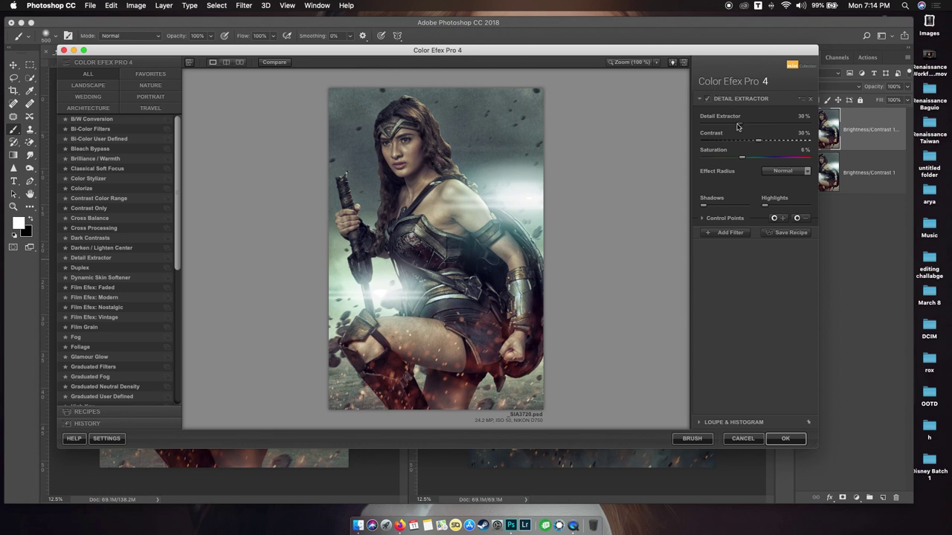
mouse_move(740, 123)
left_mouse_down()
mouse_move(726, 127)
mouse_move(740, 126)
left_mouse_up()
left_click_drag(758, 140, 746, 161)
left_click_drag(542, 55, 537, 56)
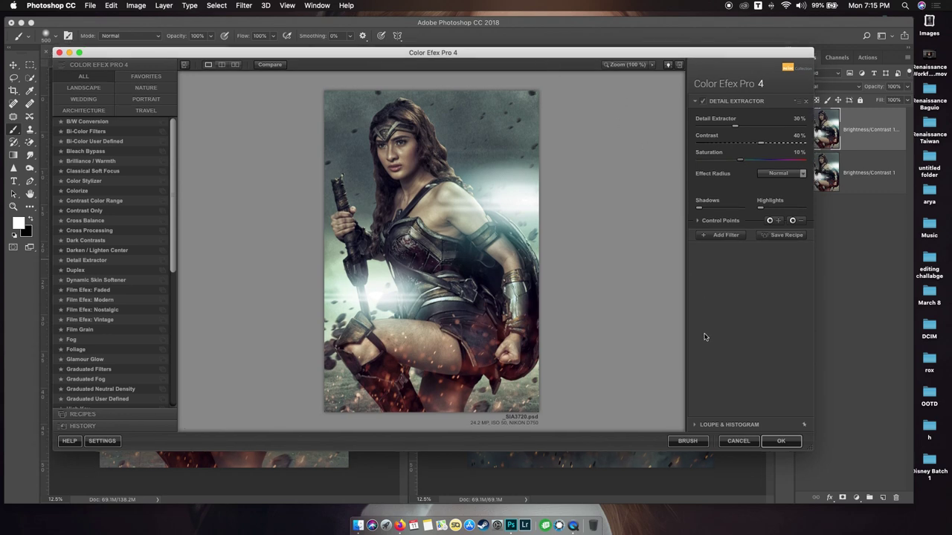
left_click(779, 442)
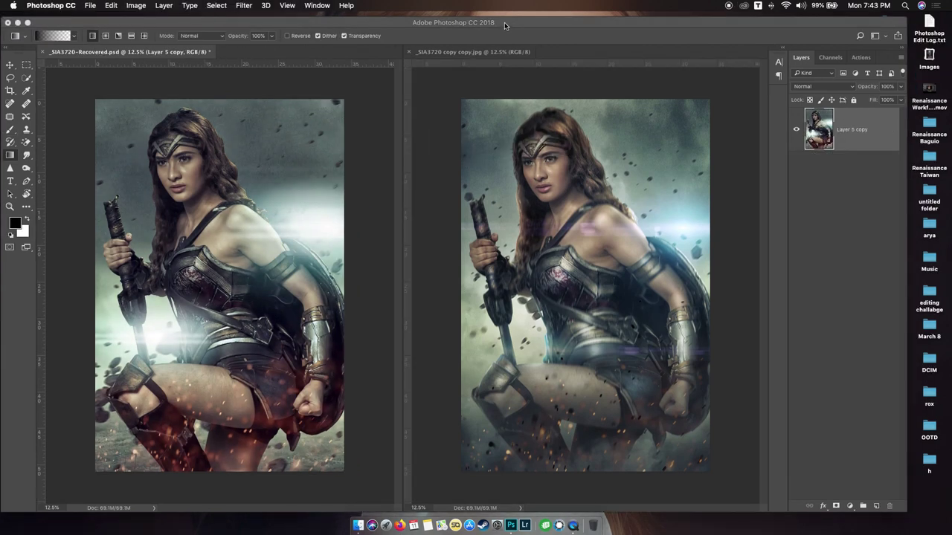
In the recovered PSD, duplicate Layer 5 copy as Layer 5 copy 2 for dodging and burning.
left_click_drag(511, 25, 522, 25)
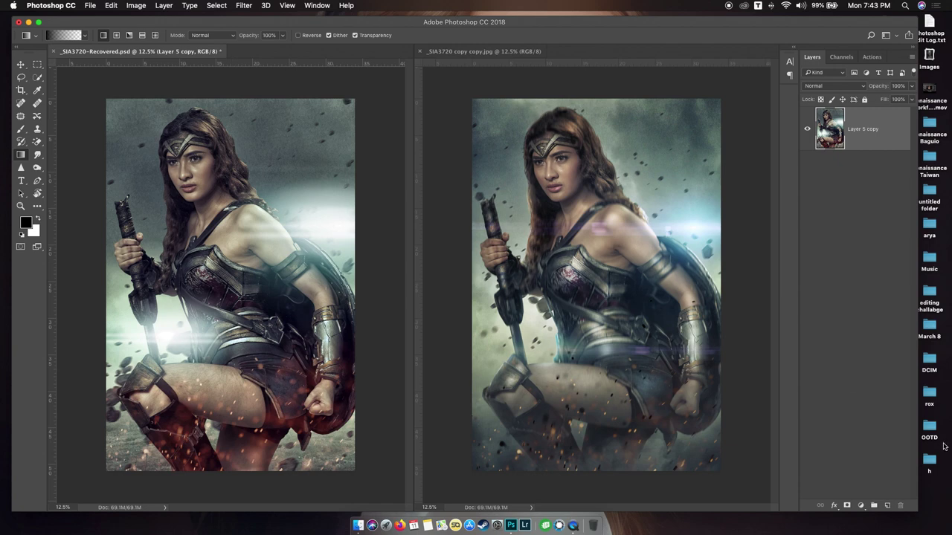
left_click_drag(857, 128, 887, 506)
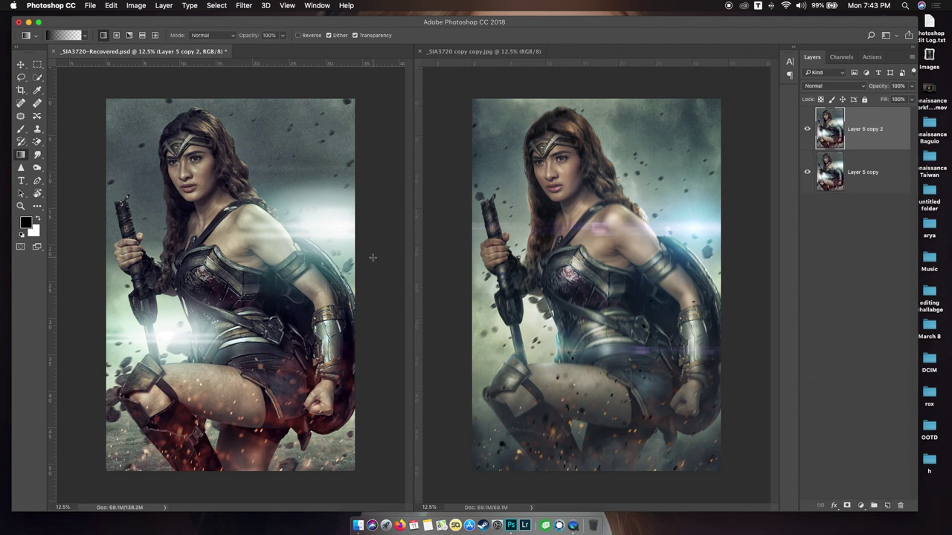
Dodge the chest and waist armour brighter with a higher exposure setting.
key("o")
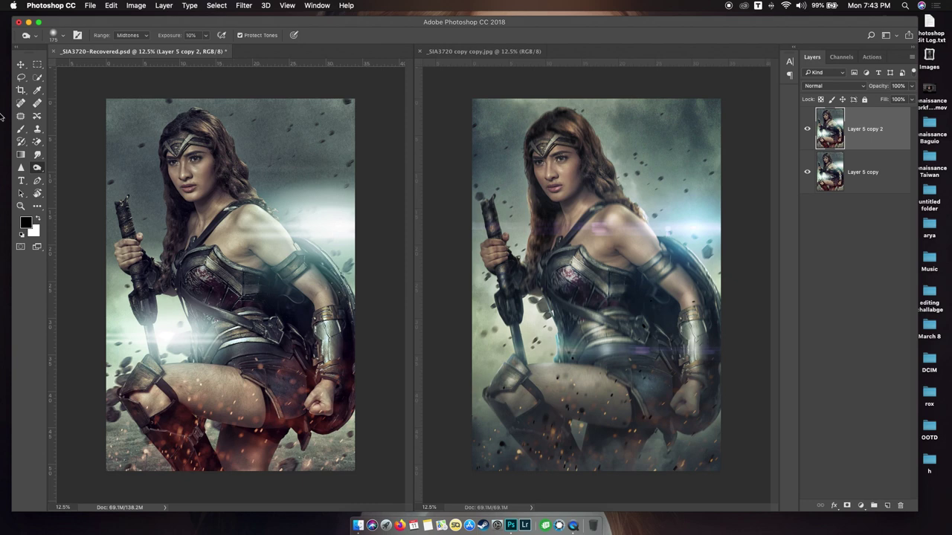
right_click(38, 168)
left_click(73, 168)
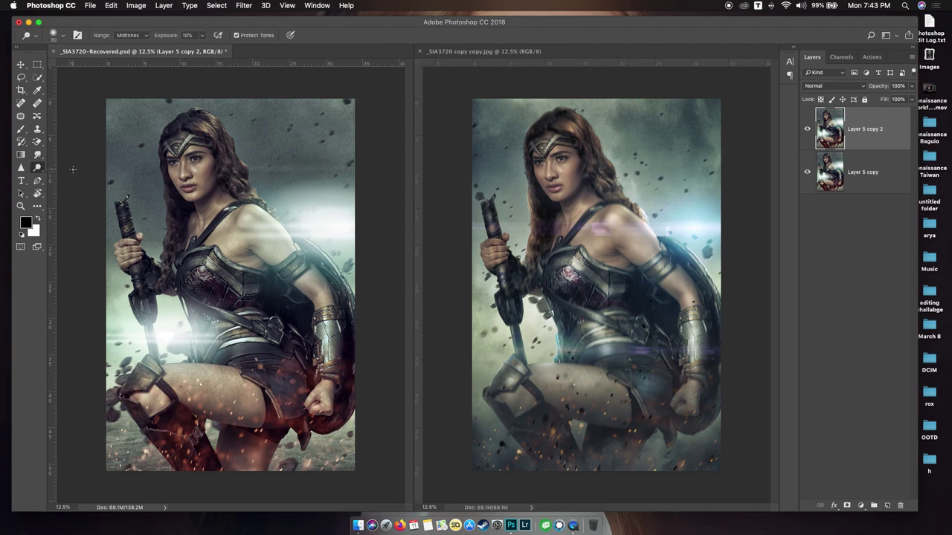
left_click_drag(202, 35, 205, 50)
mouse_move(217, 260)
left_mouse_down()
mouse_move(195, 276)
mouse_move(212, 257)
mouse_move(205, 281)
left_mouse_up()
left_click_drag(240, 336, 235, 310)
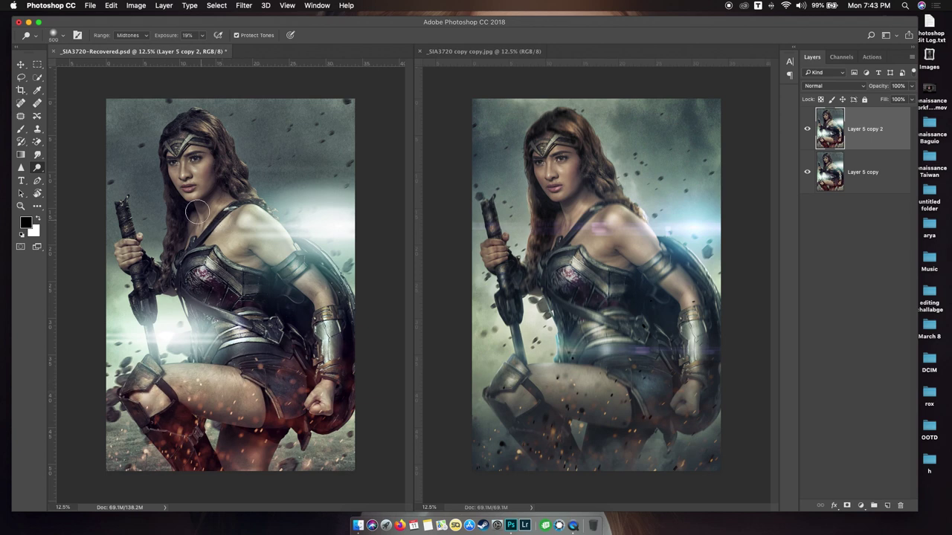
Burn the torso darker with an enlarged brush, then merge the layer down.
left_click(38, 168)
left_click(62, 177)
key("bracketright")
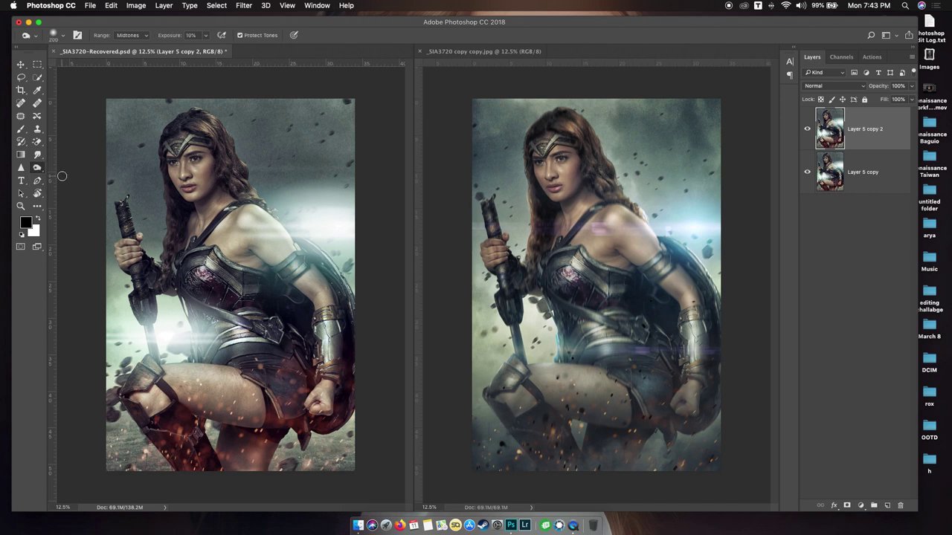
key("bracketright")
key("bracketright")
key("bracketright")
key("bracketright")
key("bracketright")
mouse_move(208, 304)
left_mouse_down()
mouse_move(266, 301)
mouse_move(258, 282)
mouse_move(305, 336)
mouse_move(258, 356)
mouse_move(270, 352)
mouse_move(273, 330)
mouse_move(254, 358)
mouse_move(233, 354)
mouse_move(255, 369)
mouse_move(242, 435)
mouse_move(198, 414)
mouse_move(294, 418)
mouse_move(285, 413)
mouse_move(310, 396)
mouse_move(307, 355)
mouse_move(310, 374)
mouse_move(342, 330)
mouse_move(346, 372)
mouse_move(207, 266)
mouse_move(186, 221)
mouse_move(173, 285)
mouse_move(285, 298)
mouse_move(185, 297)
mouse_move(153, 271)
mouse_move(151, 286)
mouse_move(209, 211)
left_mouse_up()
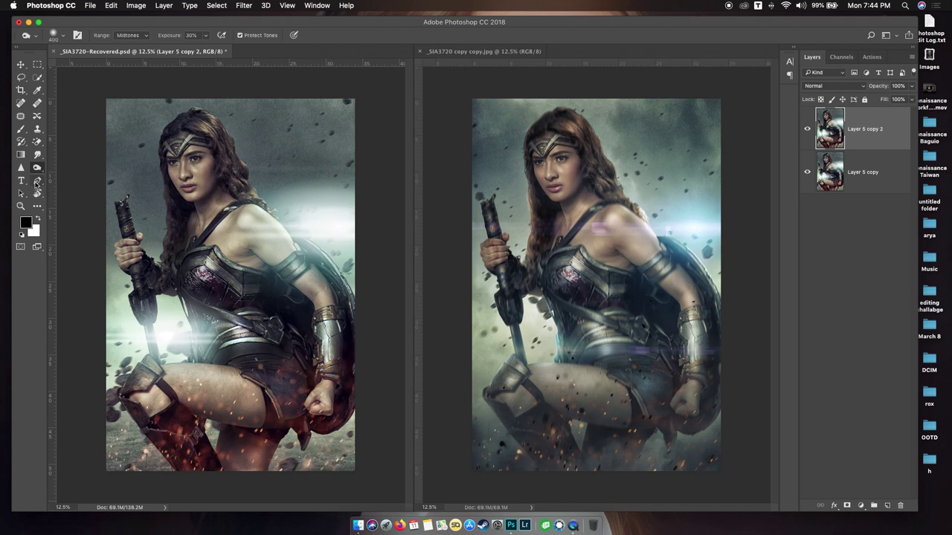
left_click(37, 169)
left_click(59, 168)
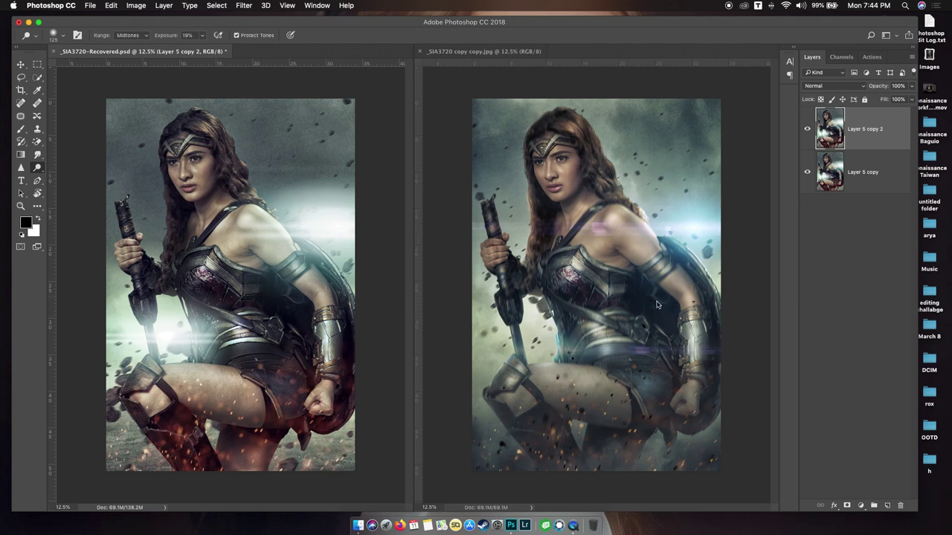
key("shift+super+e")
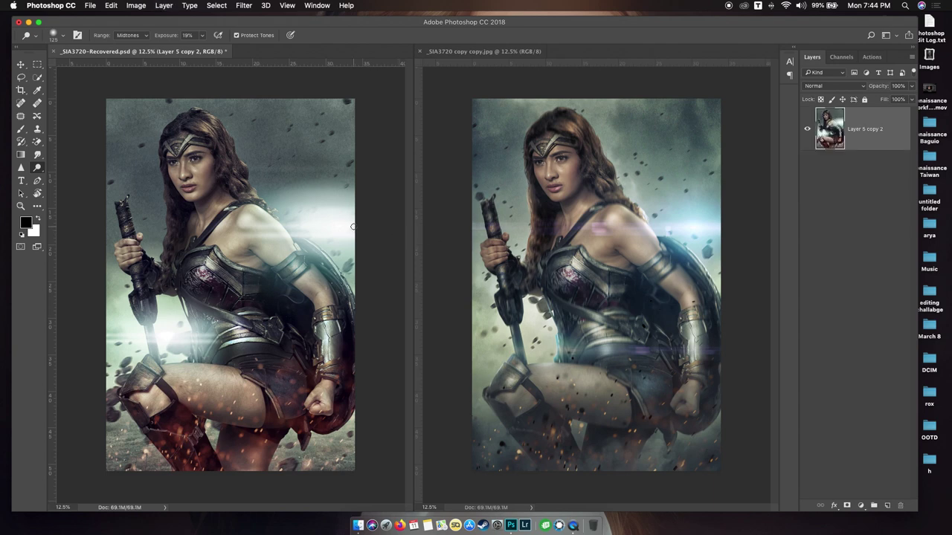
Duplicate to Layer 5 copy 3 and apply Motion Blur at angle 0° and distance 29 pixels.
key("super+j")
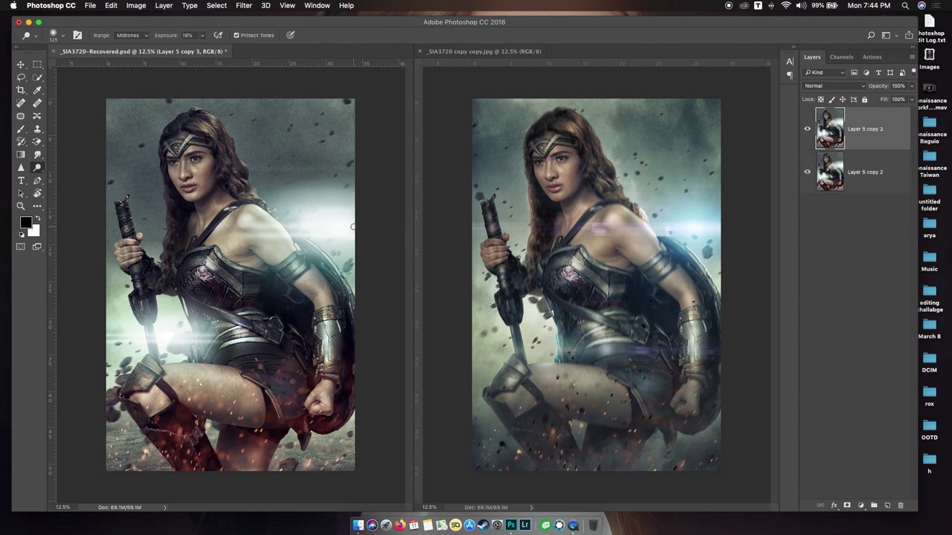
left_click(244, 5)
mouse_move(303, 125)
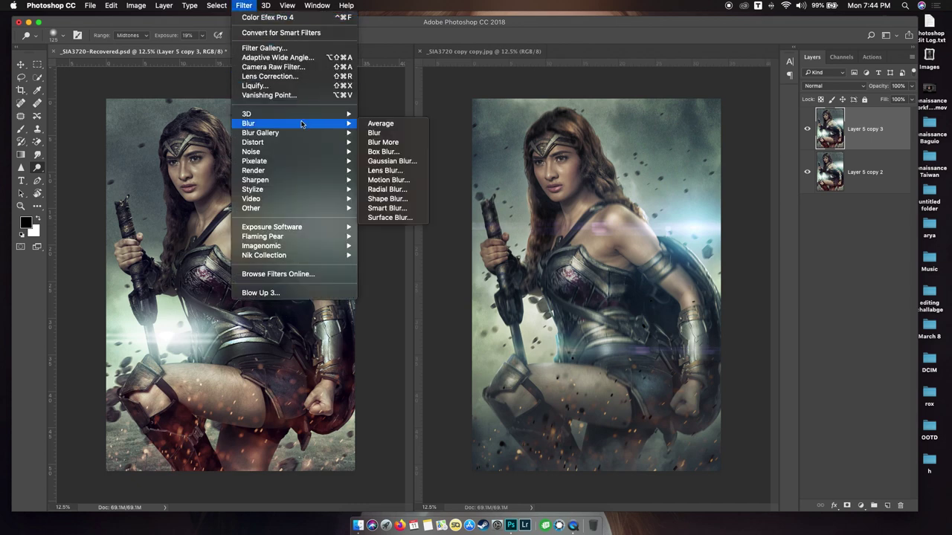
left_click(374, 180)
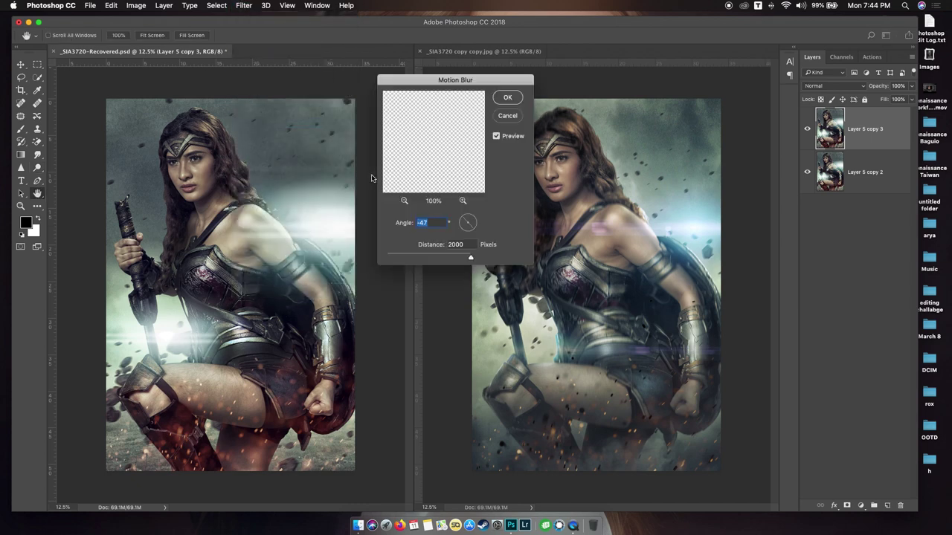
left_click(397, 258)
left_click(475, 226)
left_click_drag(474, 226, 480, 227)
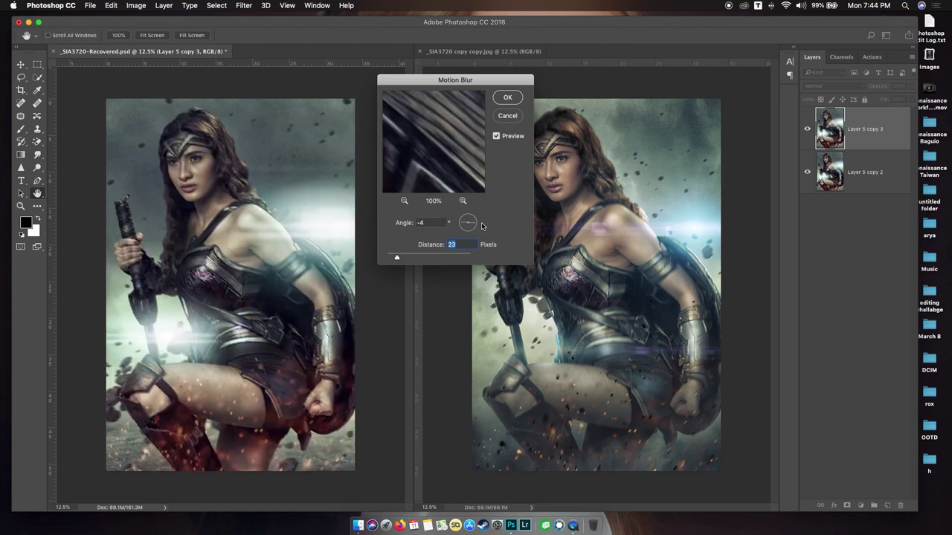
left_click_drag(483, 226, 484, 223)
left_click_drag(396, 257, 400, 258)
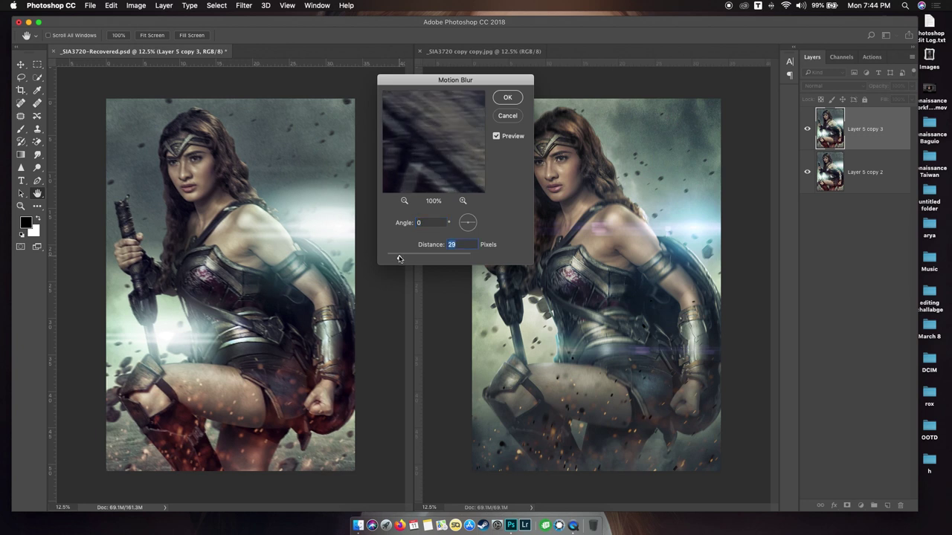
left_click_drag(399, 258, 400, 259)
left_click(506, 98)
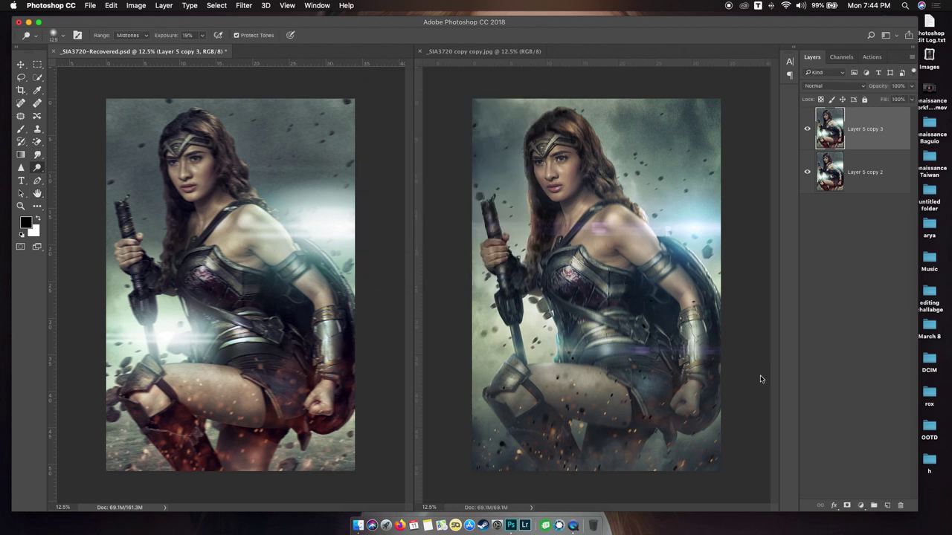
Add a layer mask and paint out the blur over the head with a soft brush.
left_click(847, 505)
key("b")
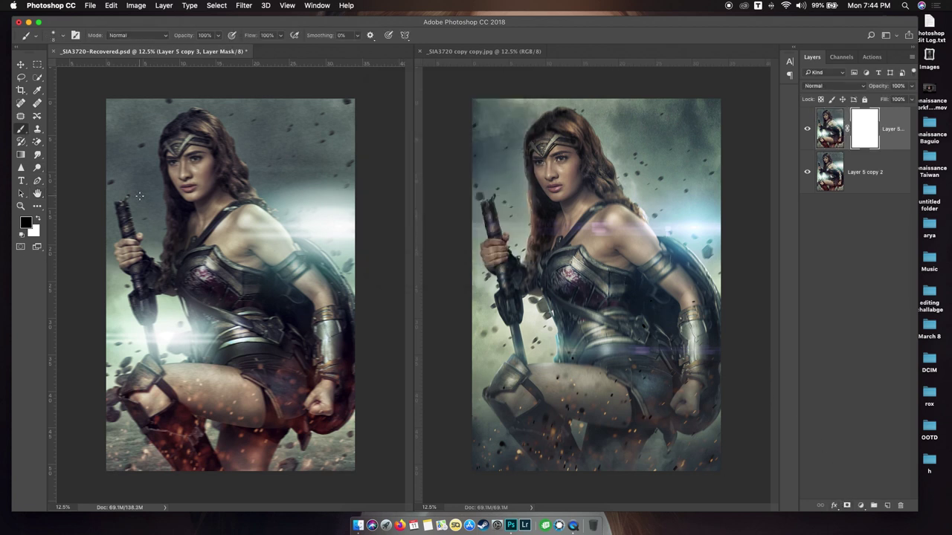
key("bracketright")
key("bracketright")
key("bracketright")
key("bracketright")
key("bracketright")
key("bracketright")
key("bracketright")
right_click(192, 195)
left_click(200, 168)
Mask the blur off the hand, weapon and forearm, then merge the layer down.
key("bracketleft")
key("bracketleft")
key("bracketleft")
key("bracketleft")
key("bracketleft")
key("bracketleft")
key("bracketright")
mouse_move(144, 255)
left_mouse_down()
mouse_move(148, 281)
mouse_move(135, 227)
mouse_move(126, 256)
mouse_move(124, 205)
mouse_move(123, 256)
left_mouse_up()
mouse_move(331, 389)
left_mouse_down()
mouse_move(325, 401)
mouse_move(331, 338)
mouse_move(333, 381)
left_mouse_up()
key("super+e")
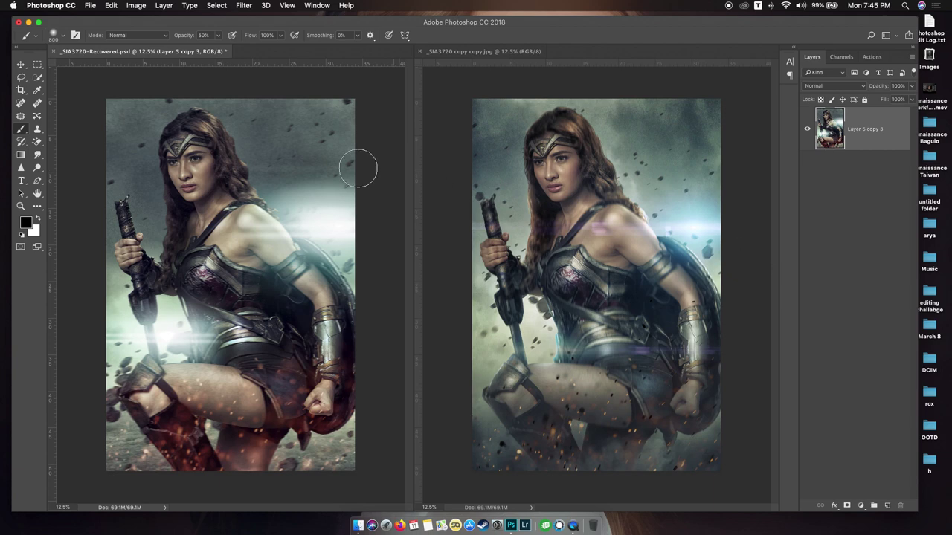
left_click_drag(158, 24, 168, 26)
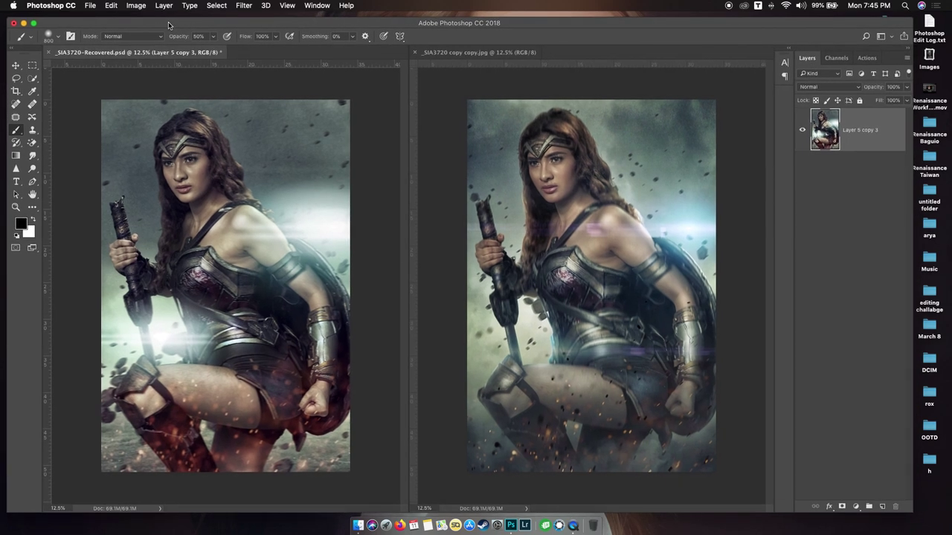
left_click_drag(382, 27, 381, 29)
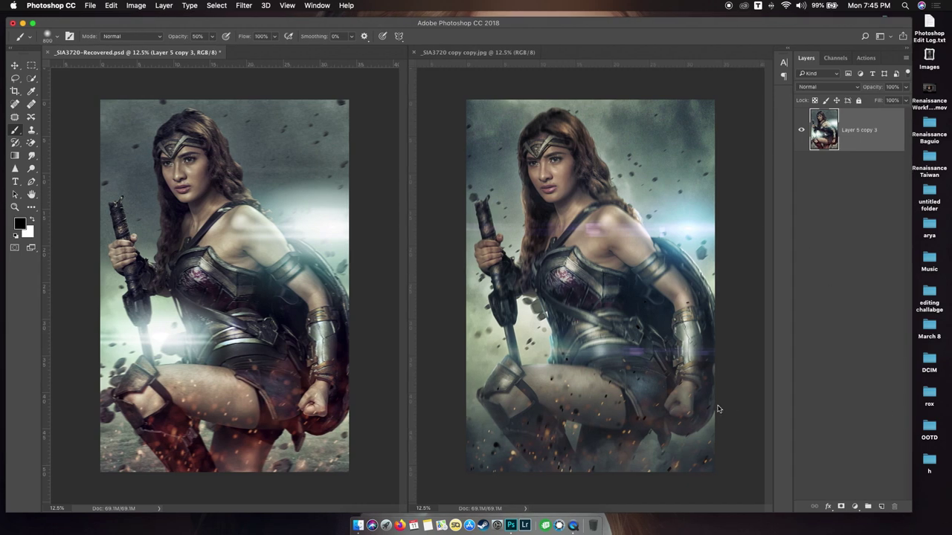
left_click(812, 434)
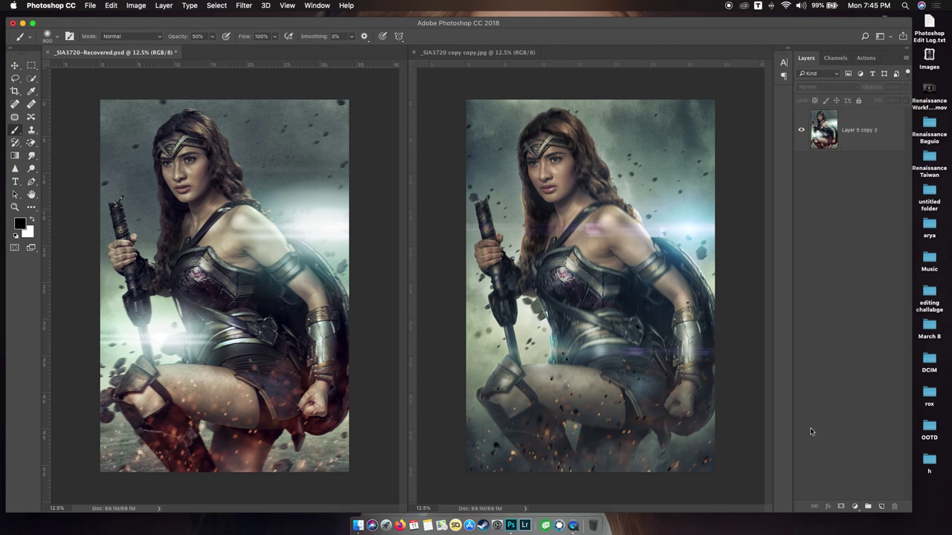
mouse_move(591, 28)
left_mouse_down()
mouse_move(585, 22)
mouse_move(594, 25)
left_mouse_up()
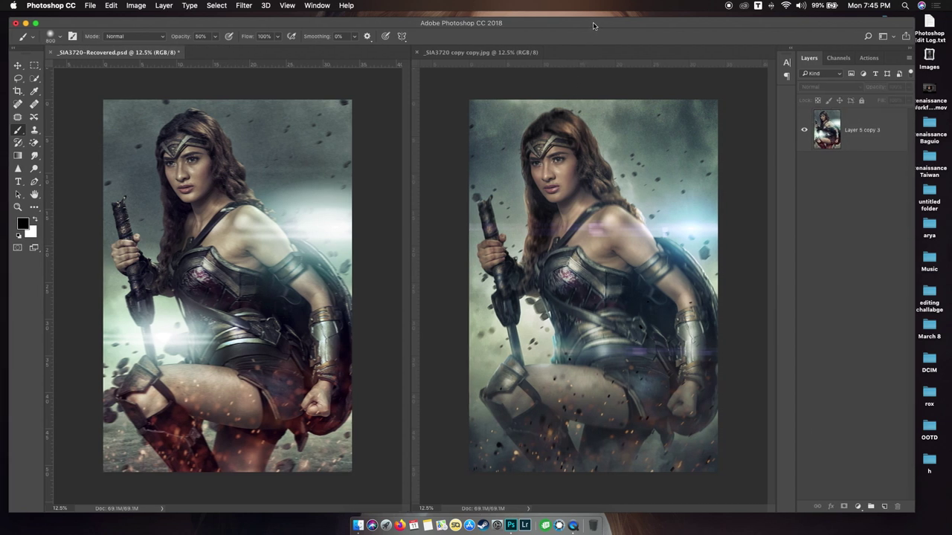